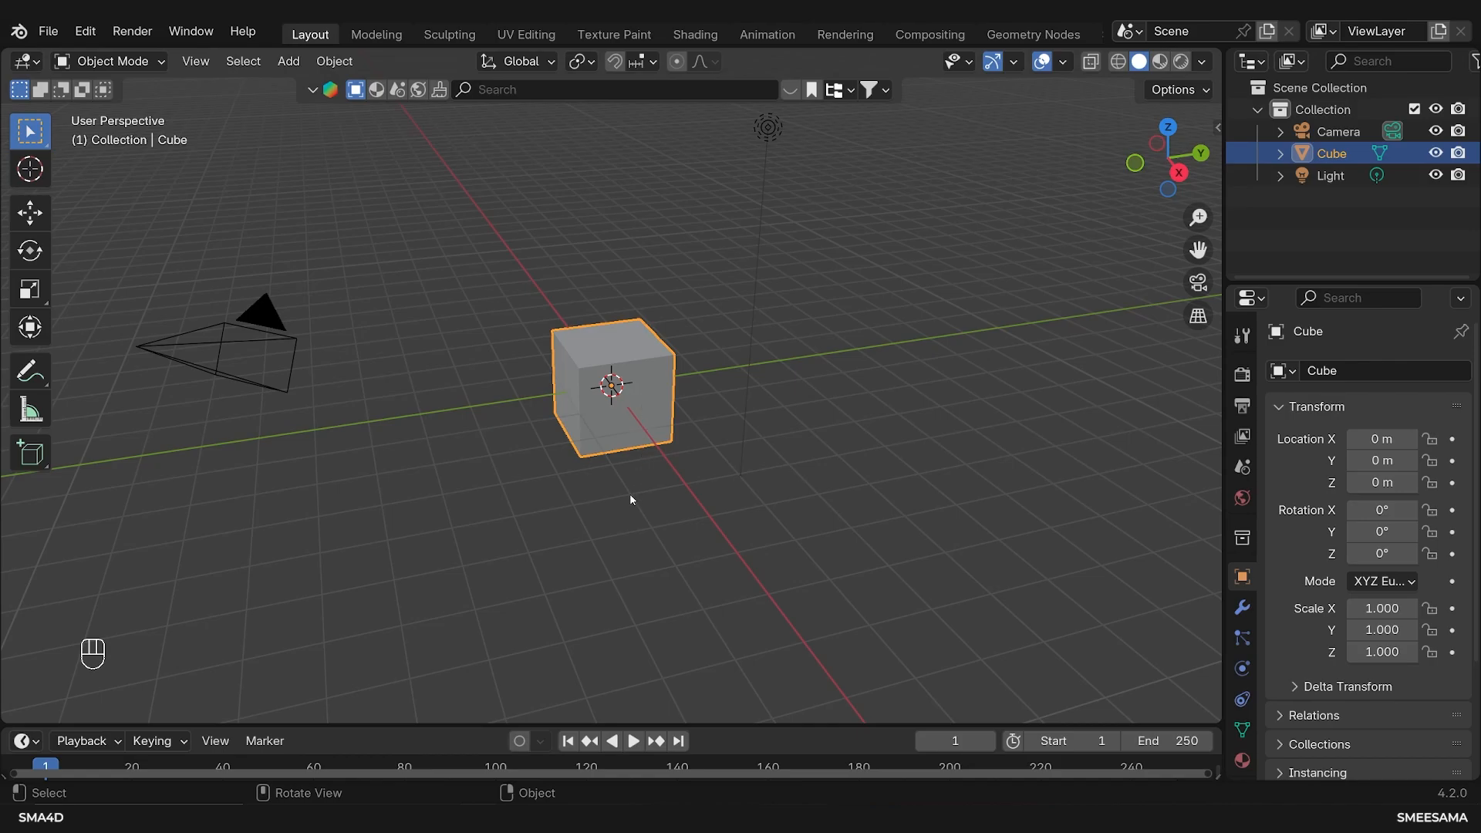
Step: Scale the cube along the global Y axis to a factor of about -0.549
key("r")
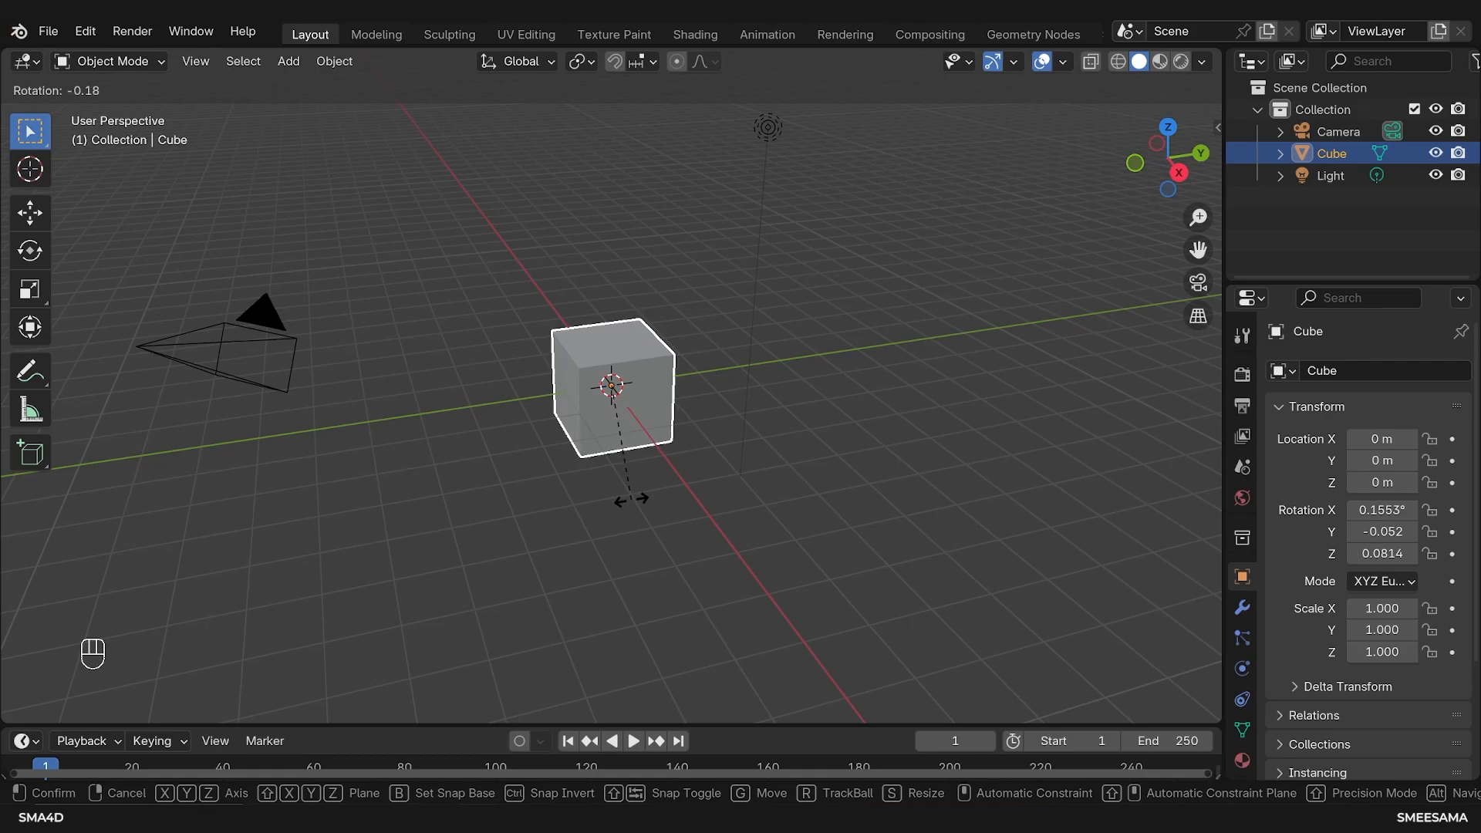
key("z")
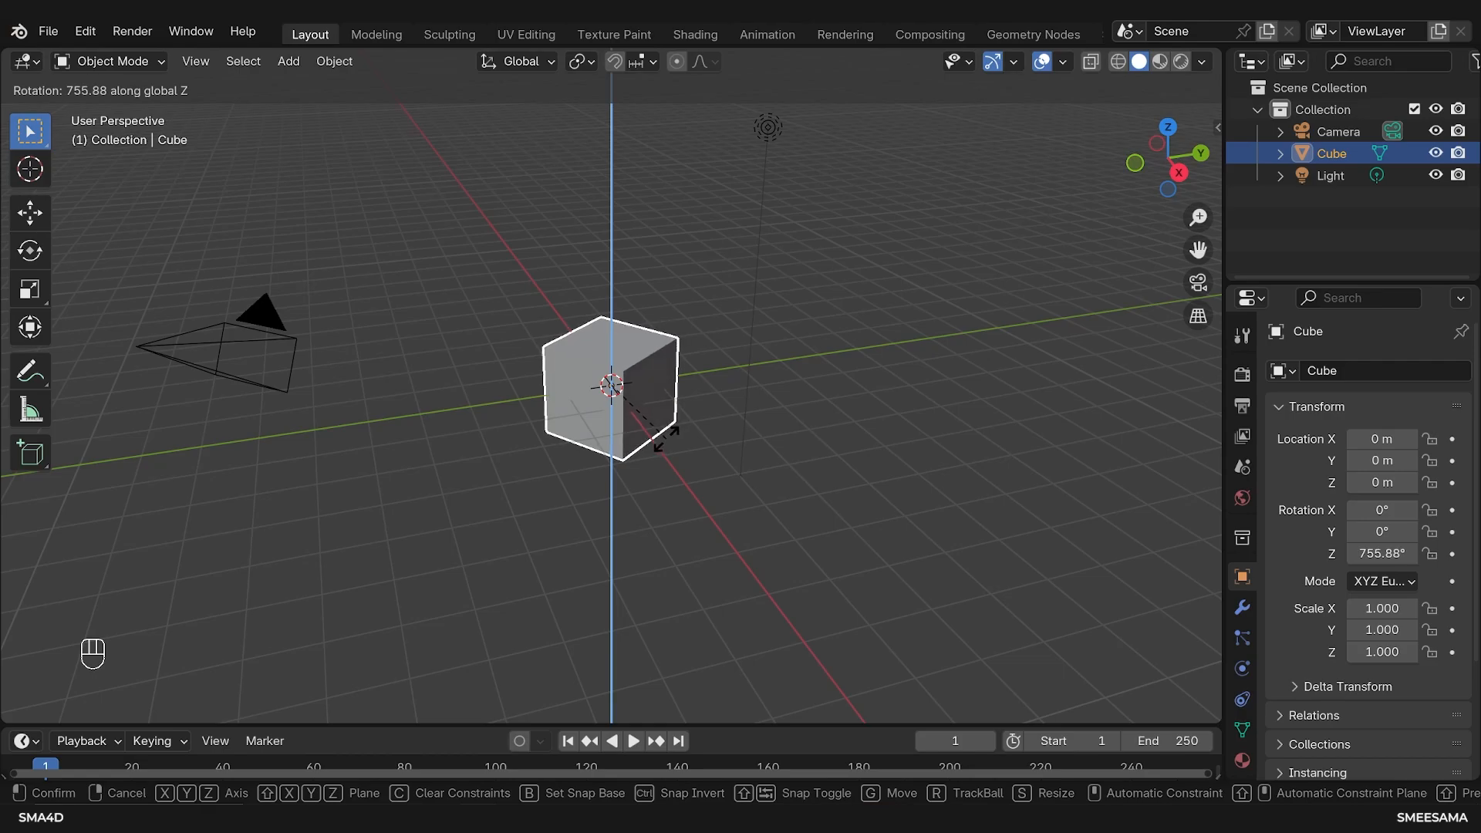
key("s")
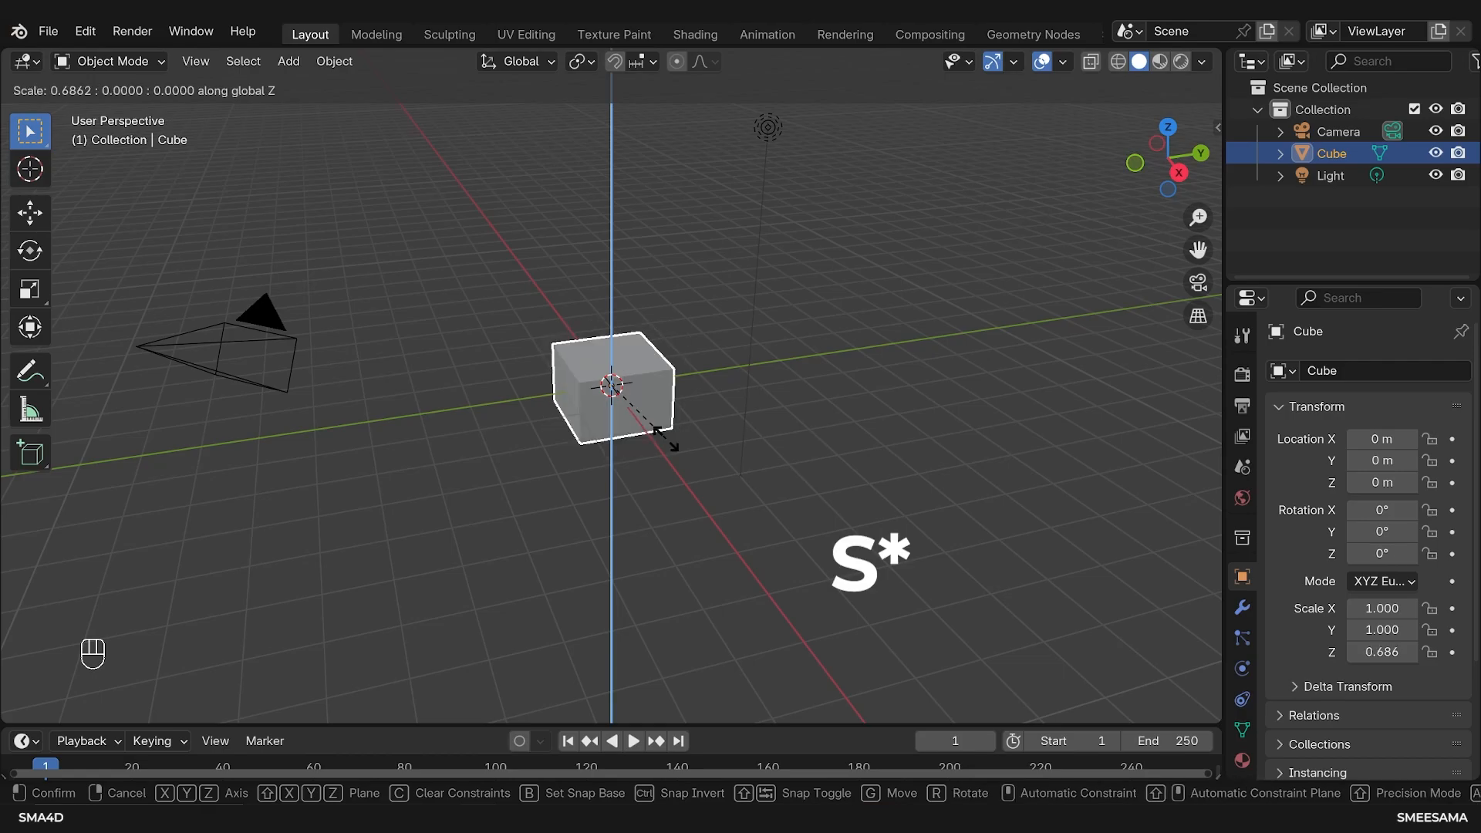
key("y")
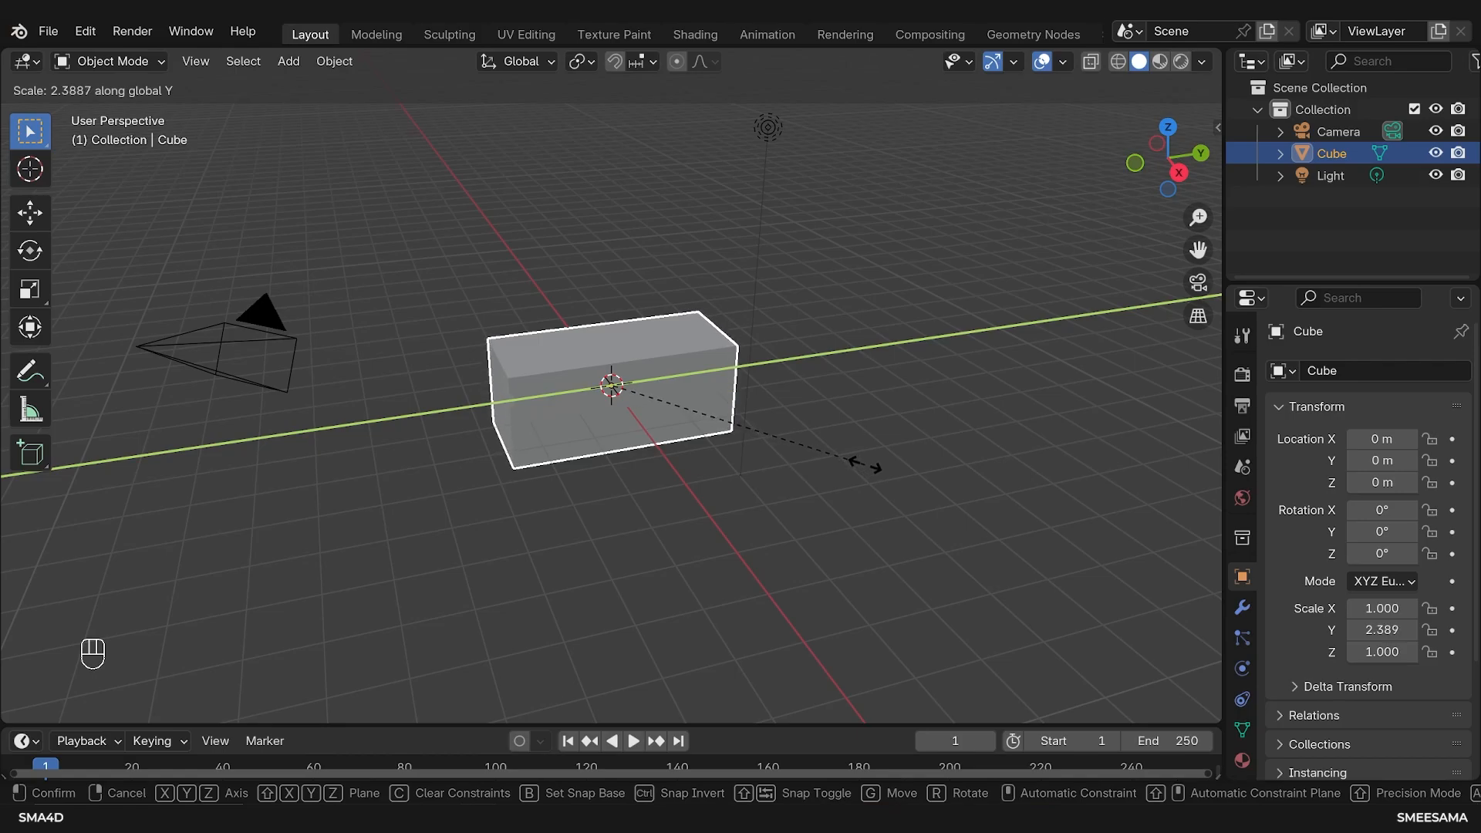
left_click(555, 364)
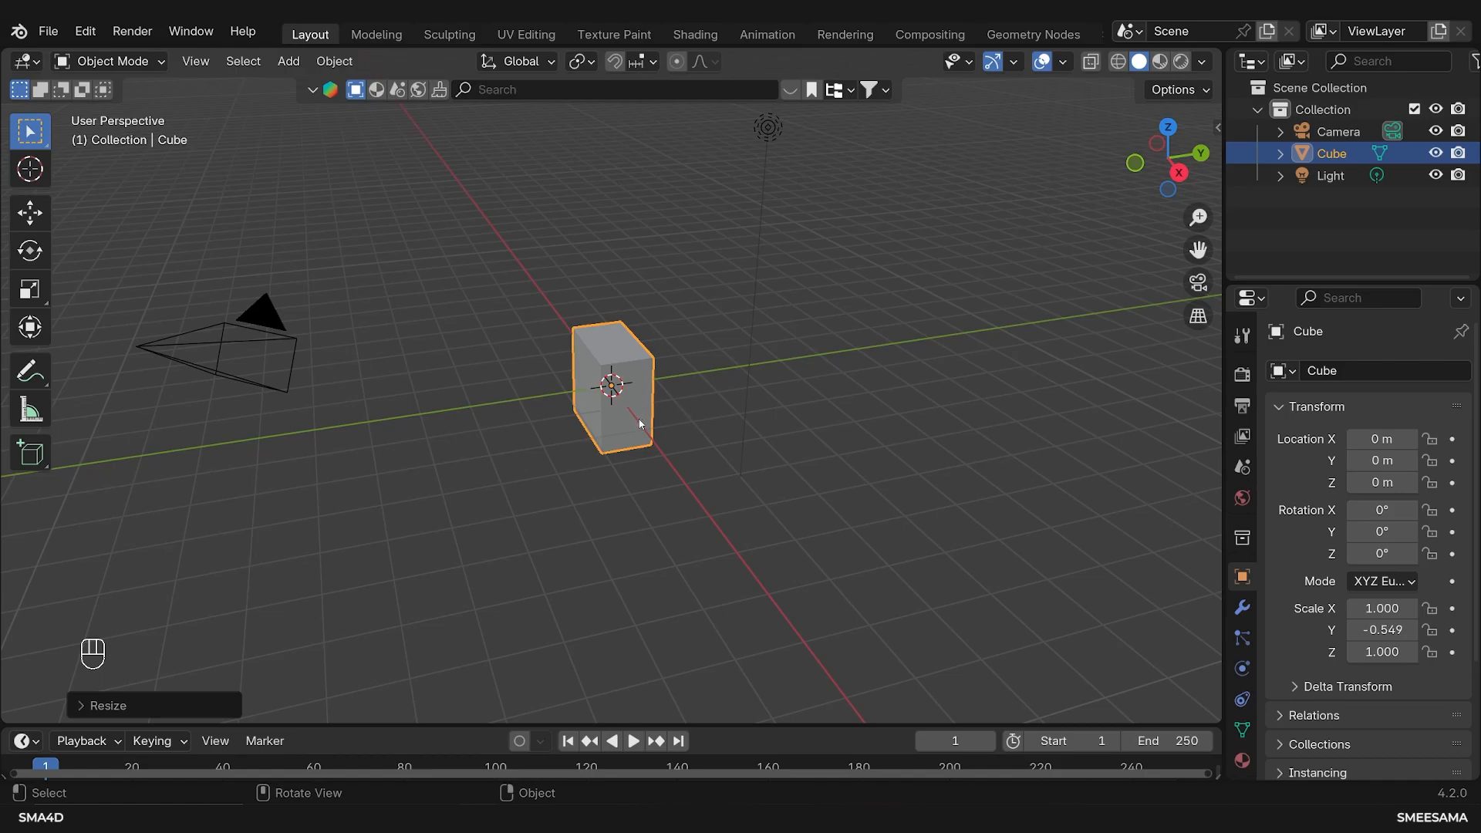
Step: Select the camera and activate the Move tool to display its transform gizmo in Global orientation
scroll(637, 422, "down", 2)
middle_click_drag(482, 463, 899, 359)
left_click(968, 279)
middle_click_drag(972, 413, 806, 423, "shift")
left_click(38, 217)
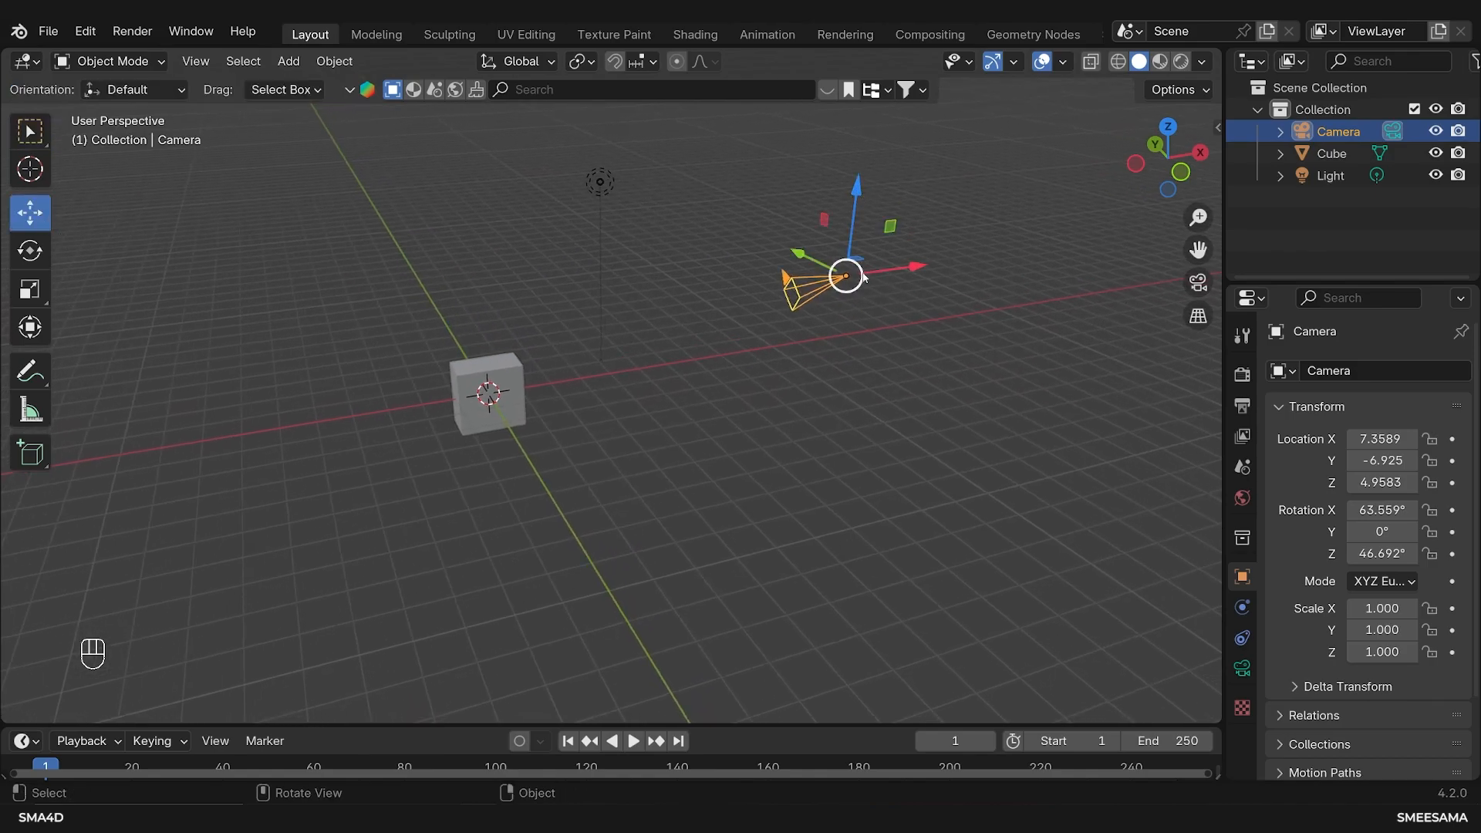
middle_click_drag(900, 361, 529, 327)
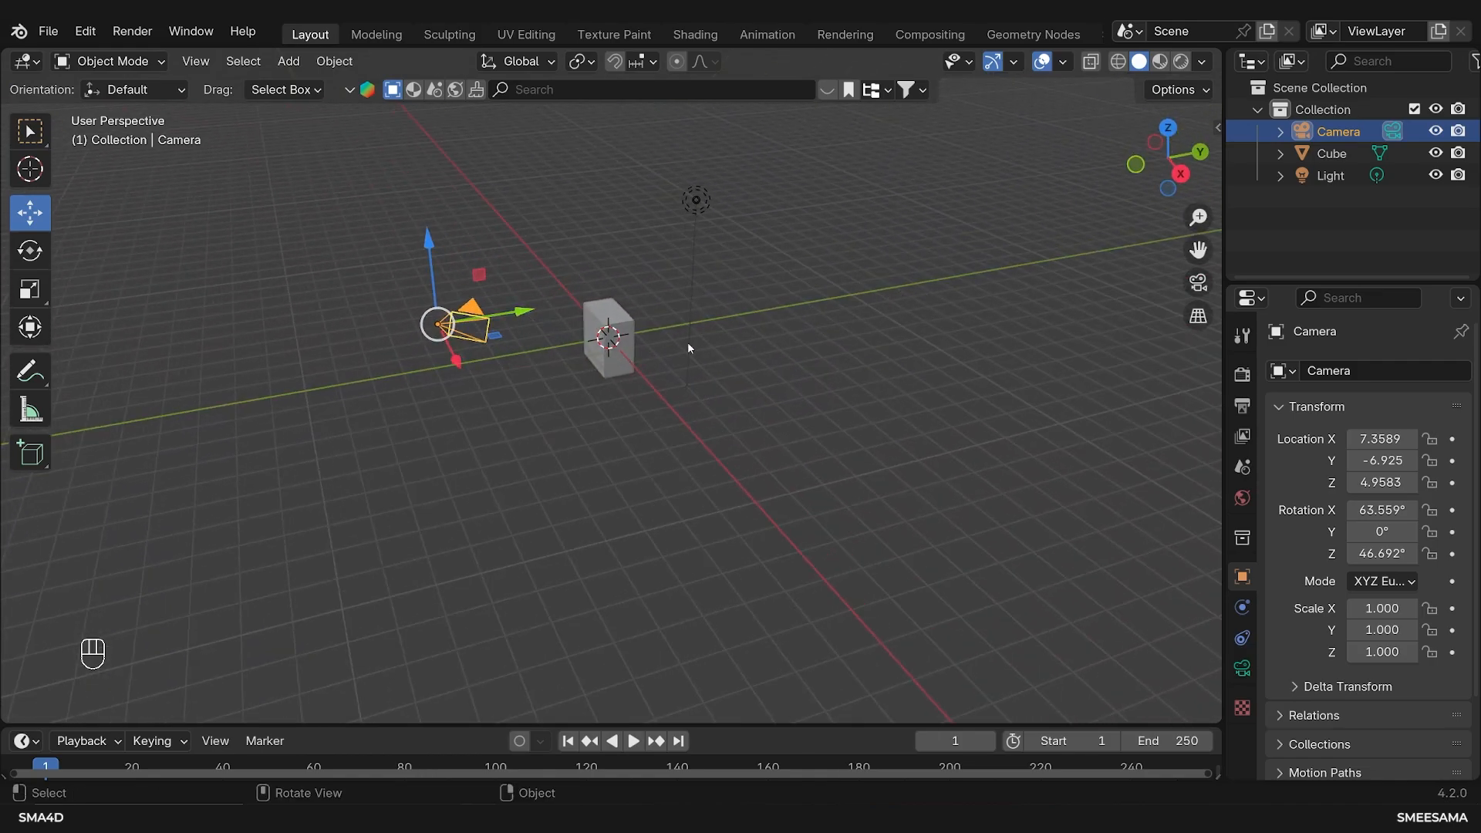
middle_click_drag(611, 409, 623, 228)
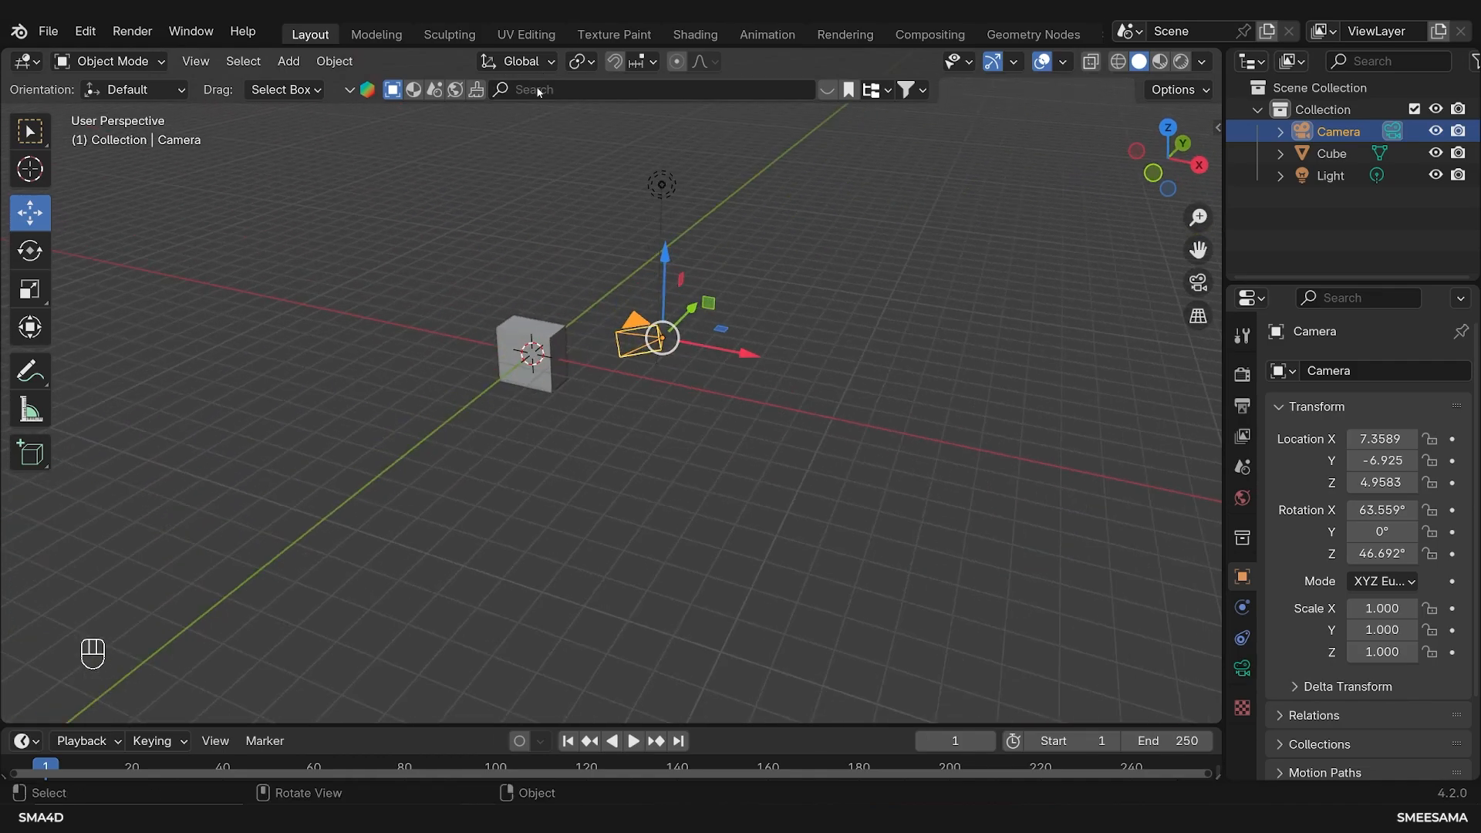
Step: Switch the transform orientation to Local and examine the camera's own axes from several angles
left_click(528, 64)
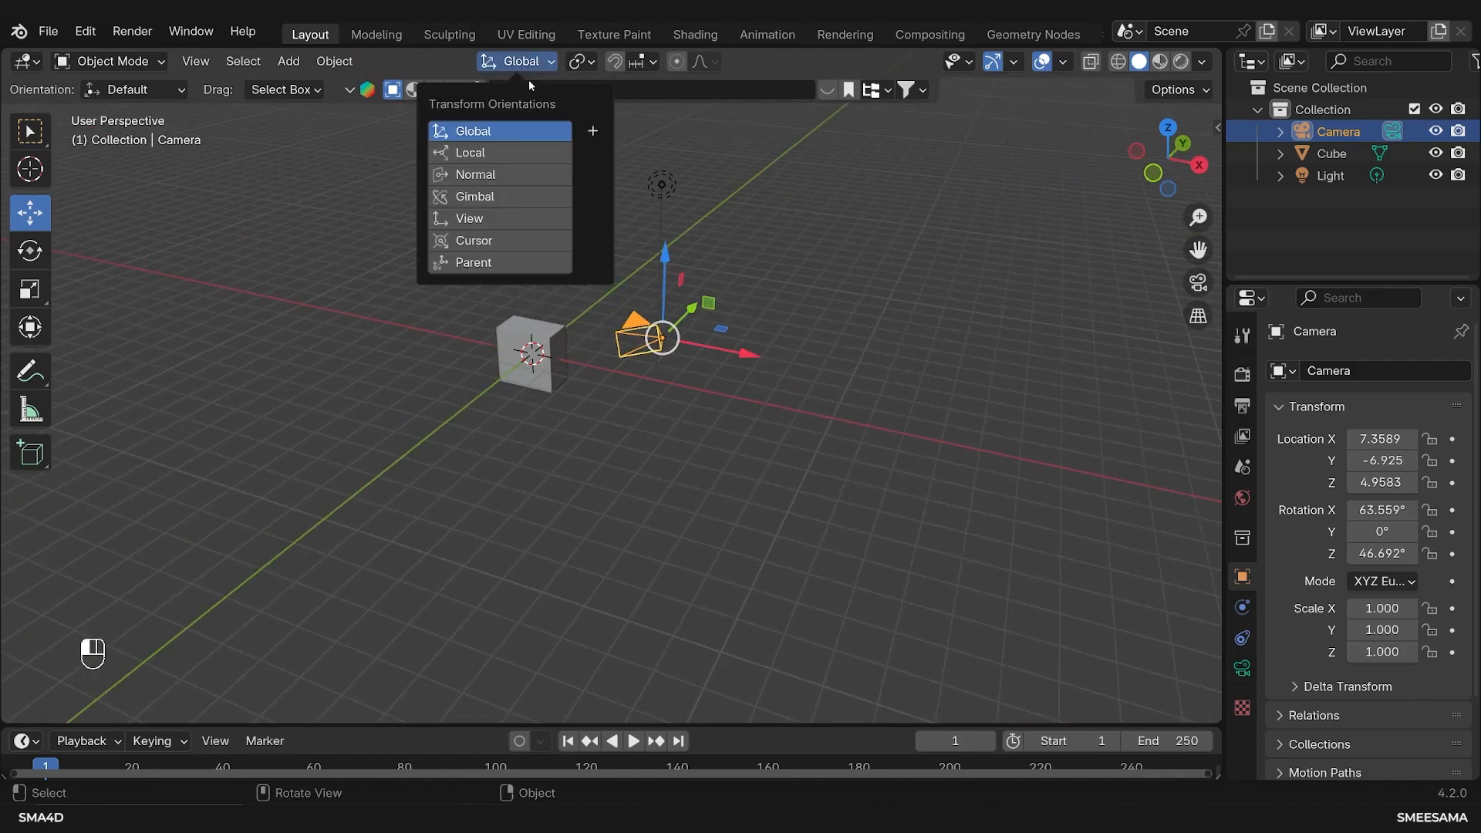
left_click(484, 153)
middle_click_drag(809, 402, 500, 364)
middle_click_drag(684, 380, 490, 392)
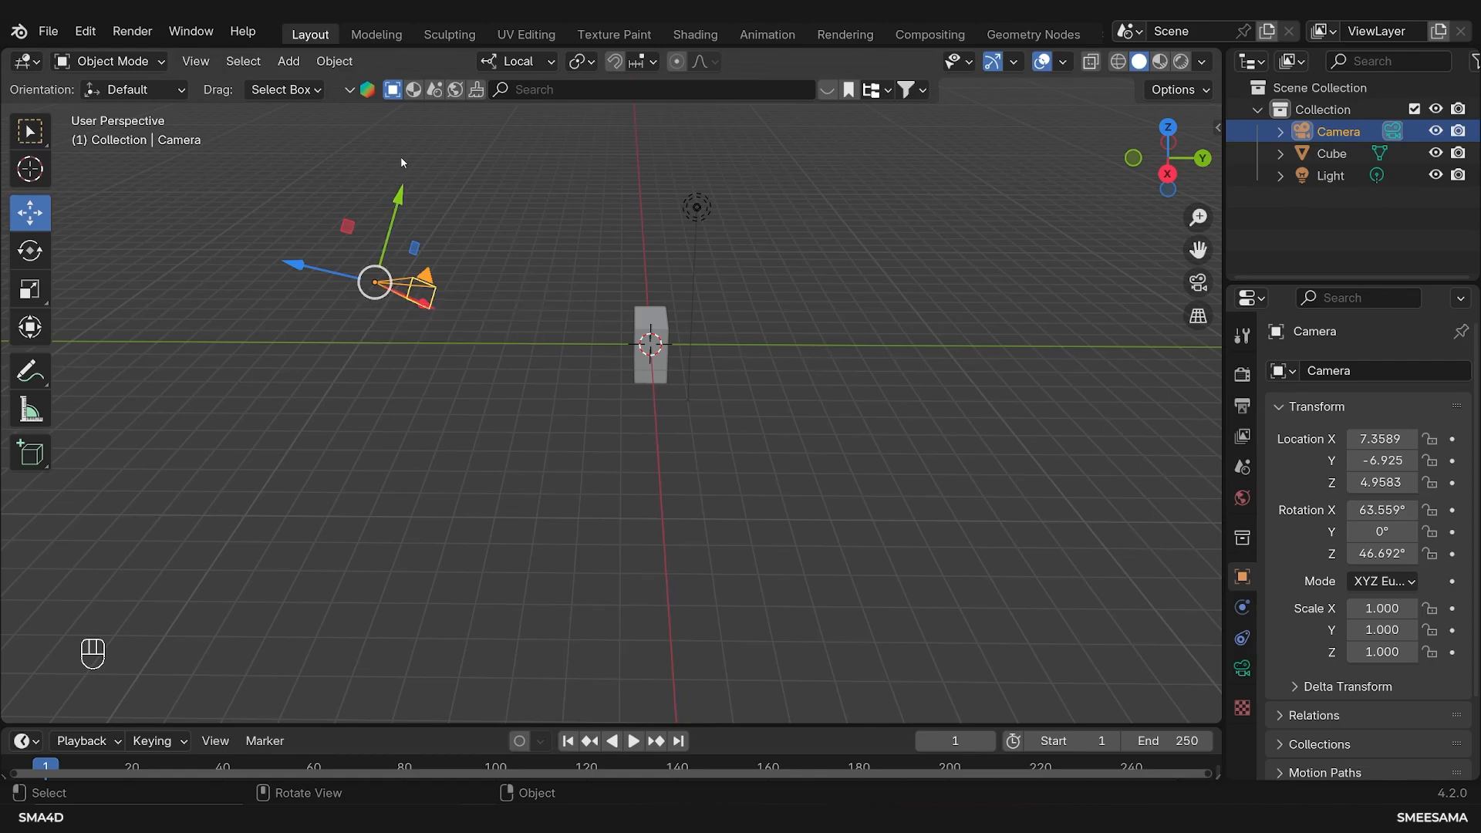
middle_click_drag(390, 347, 412, 461)
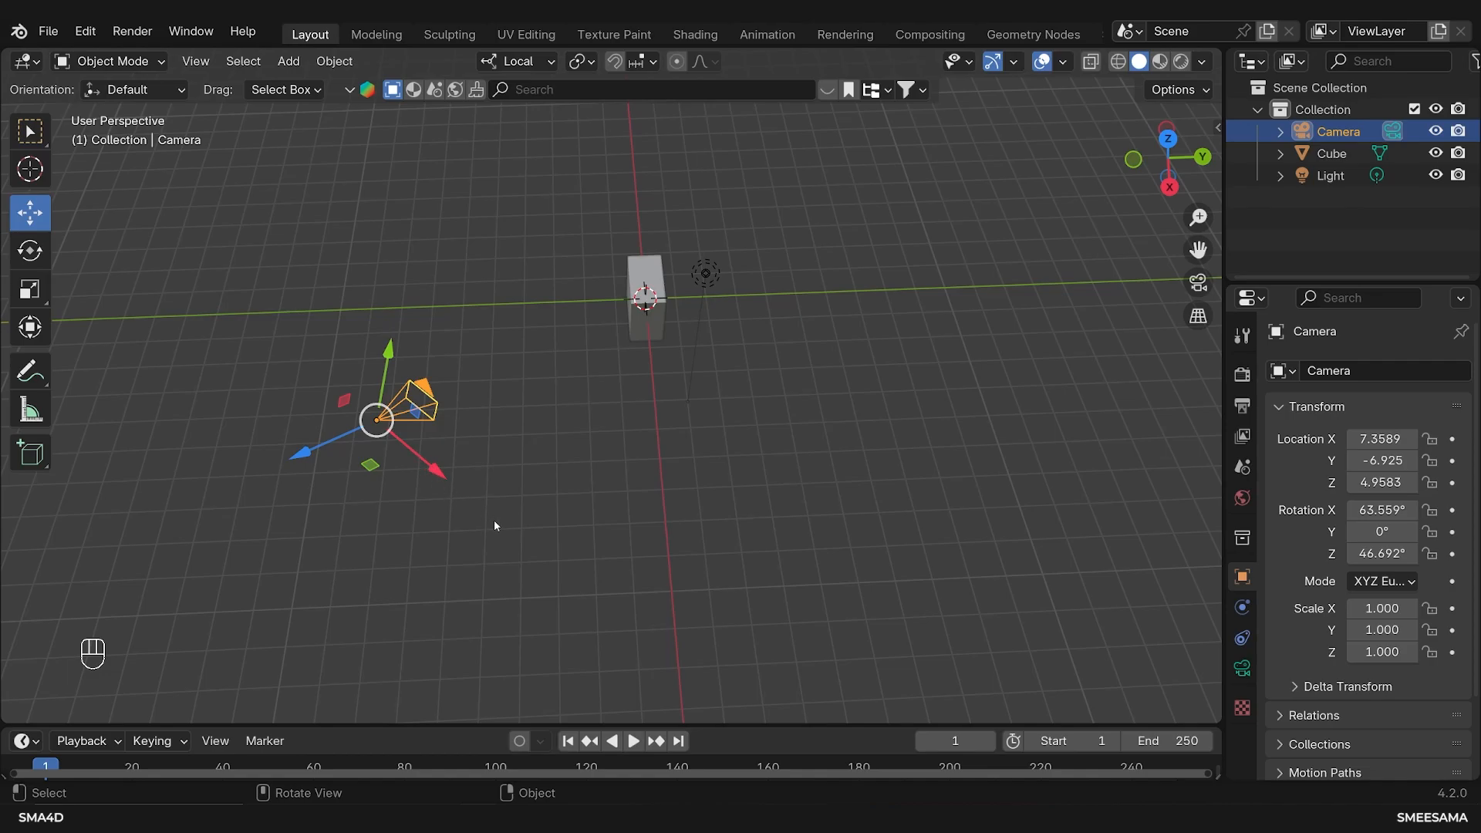
middle_click_drag(495, 523, 643, 475)
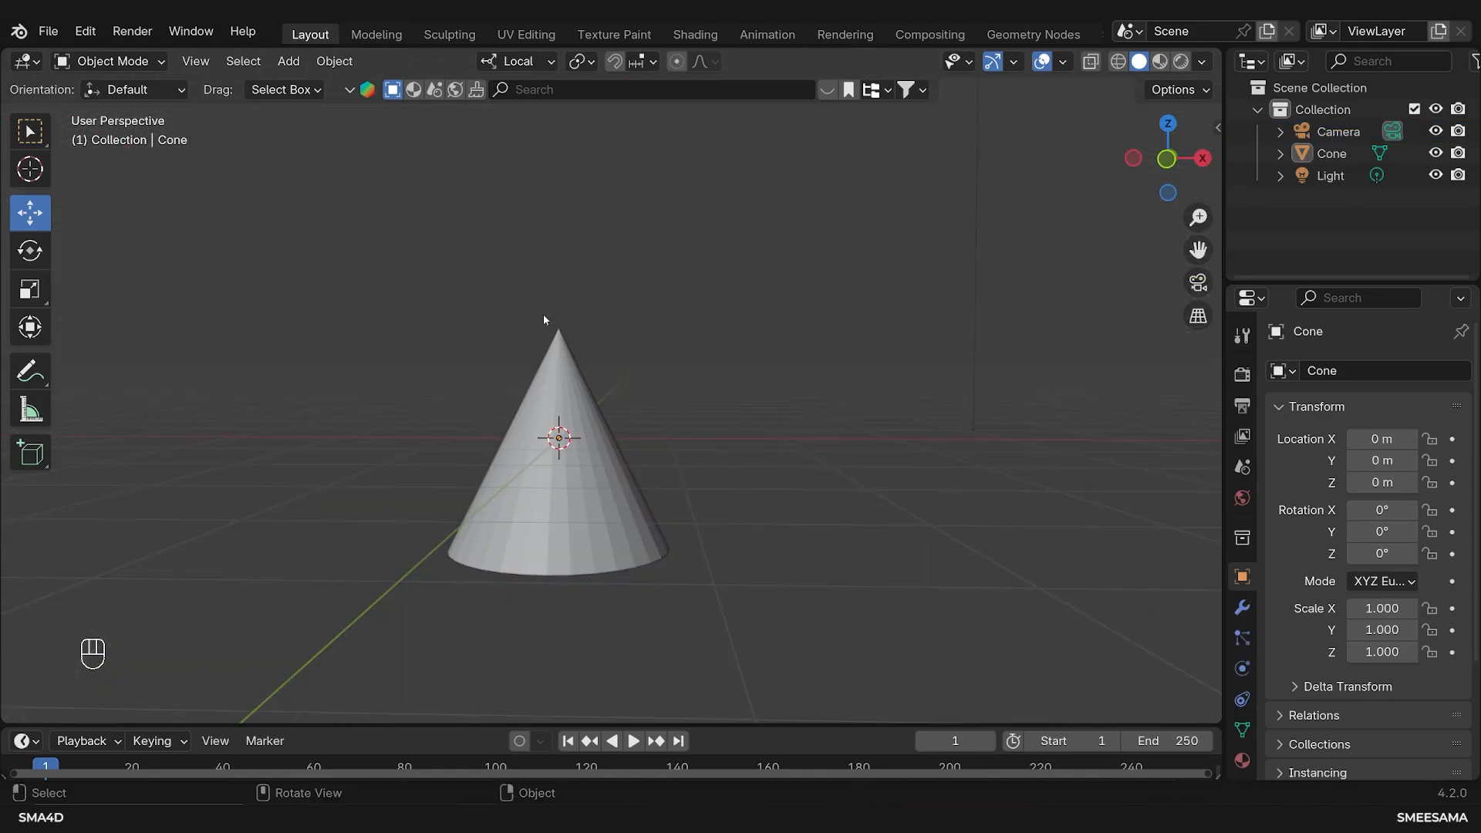
Step: Set the transform orientation to Global and select the cone
left_click(513, 62)
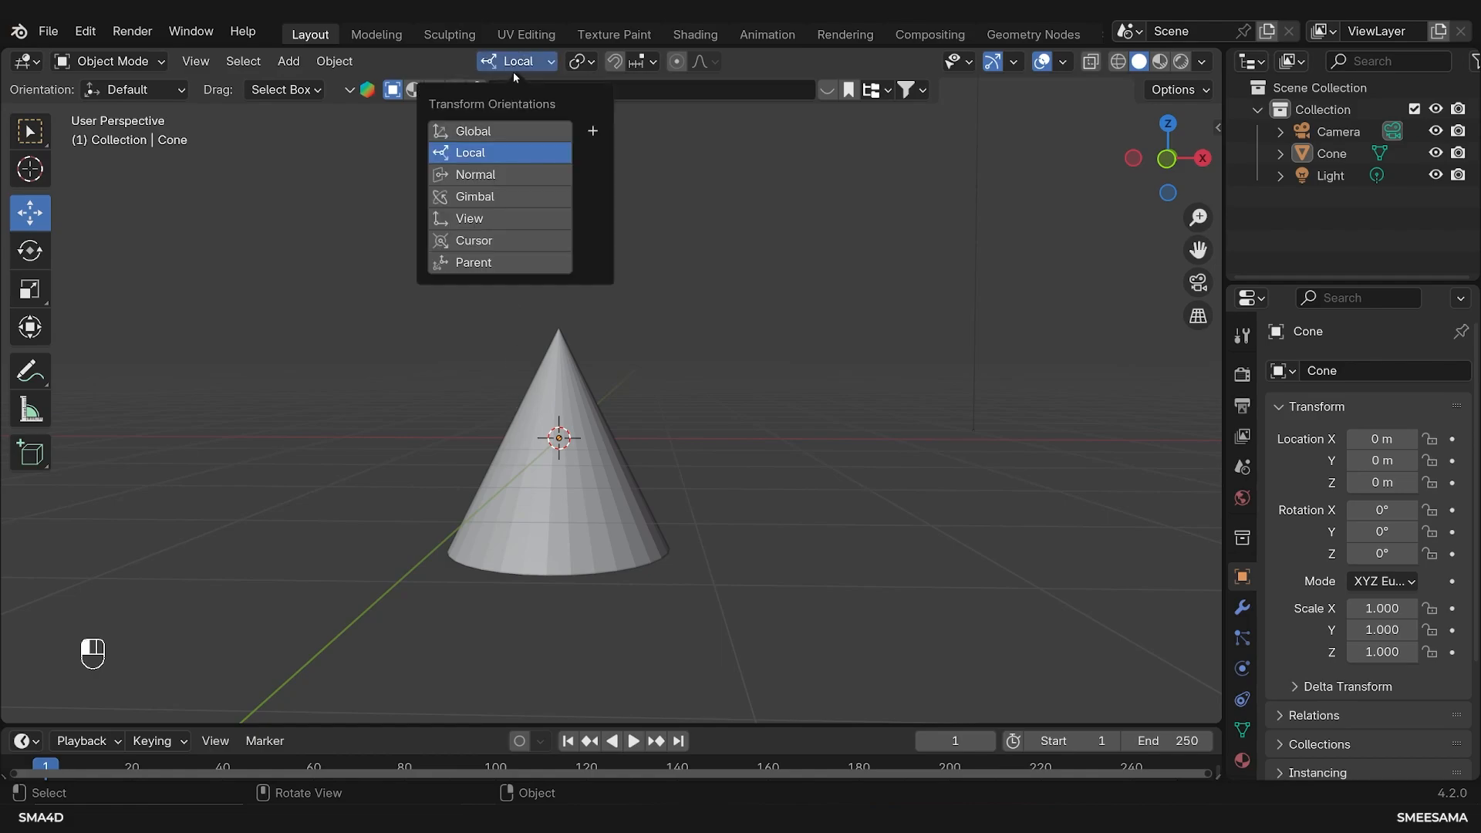
left_click(476, 131)
left_click(540, 478)
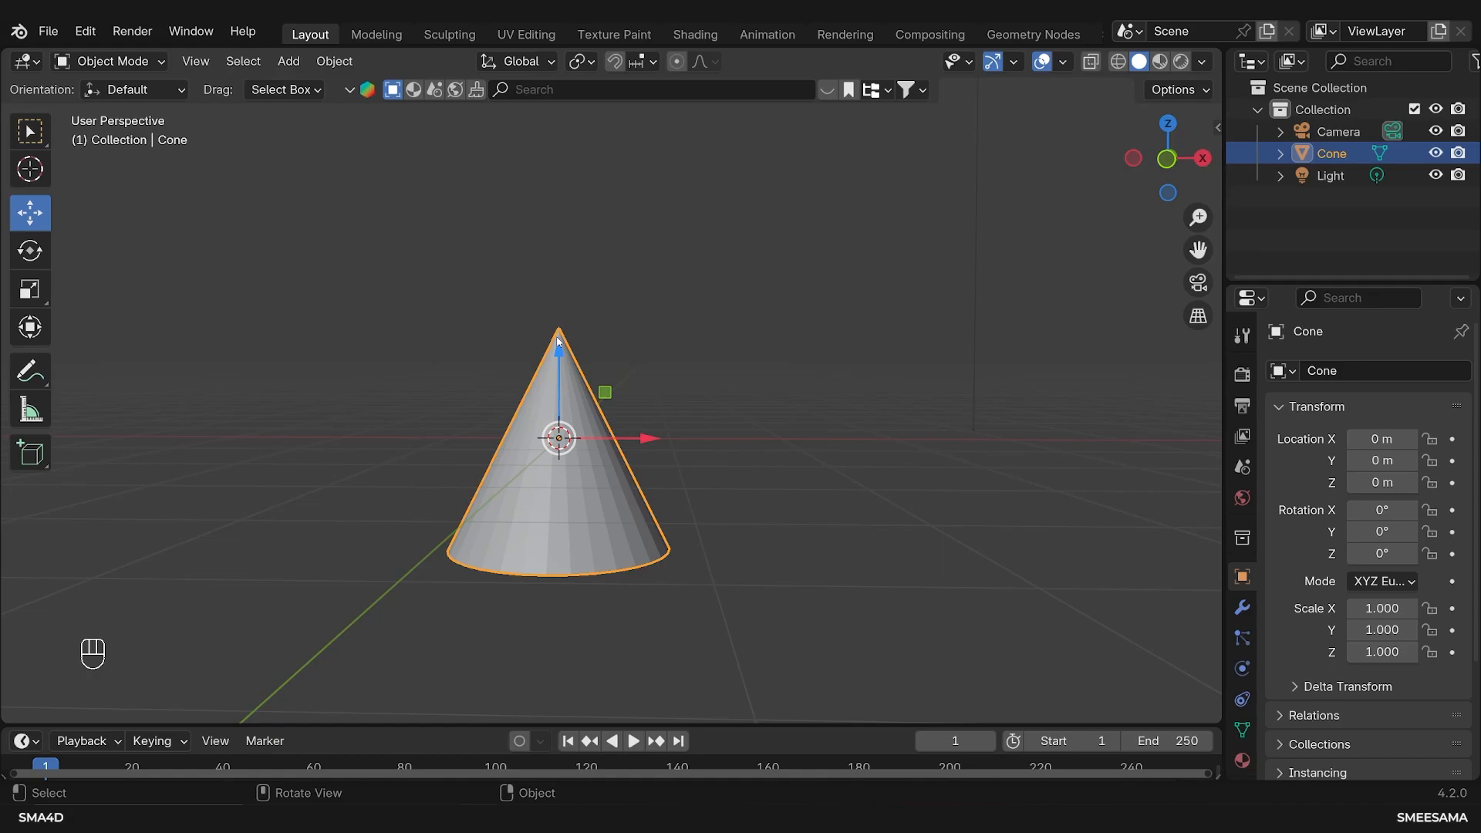
Step: Try tilting the cone to about -49° in Y with the transform orientation switched to Local, and undo both changes
key("r")
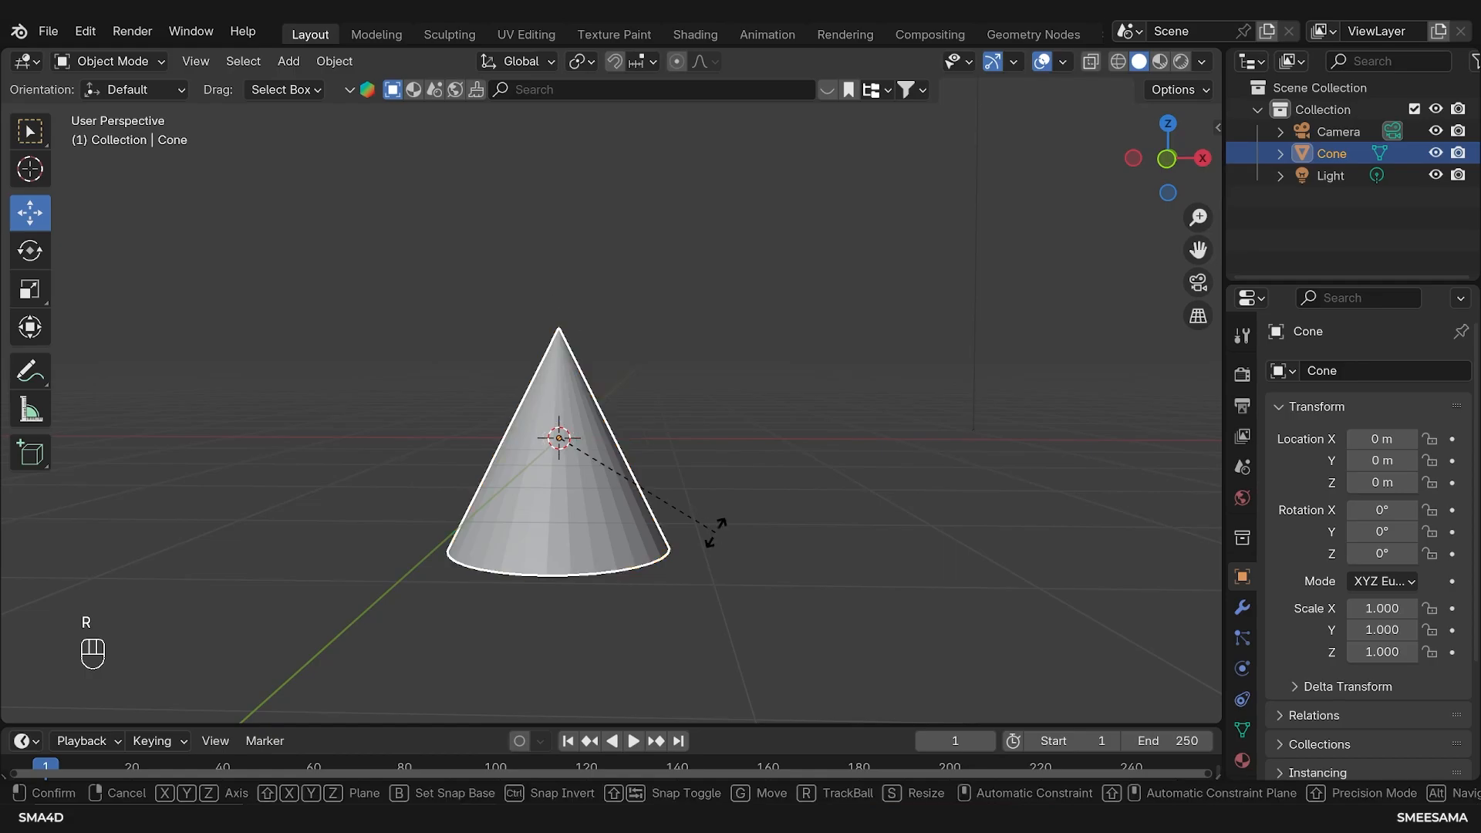
left_click(678, 398)
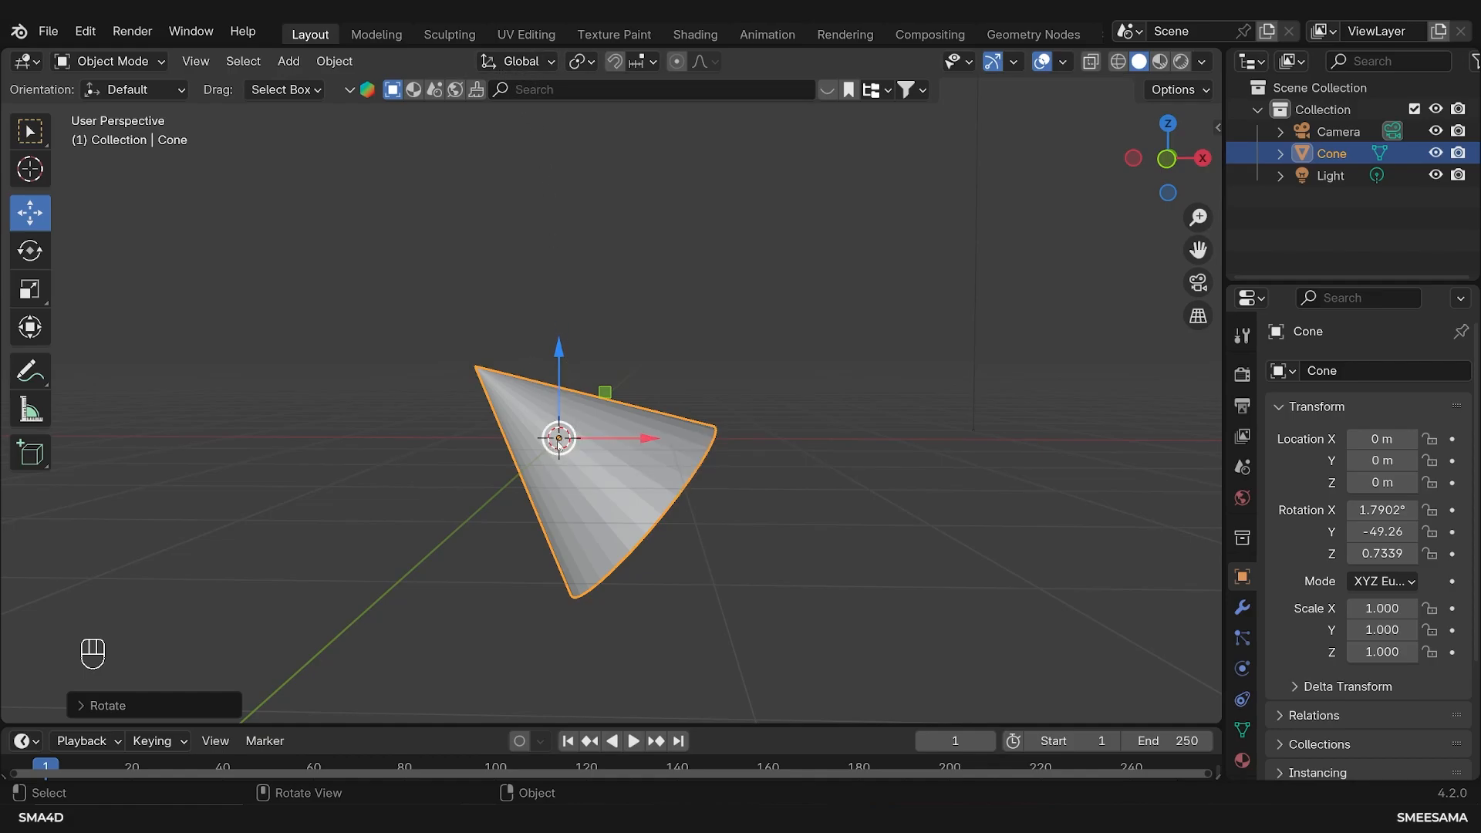
left_click(499, 68)
left_click(503, 151)
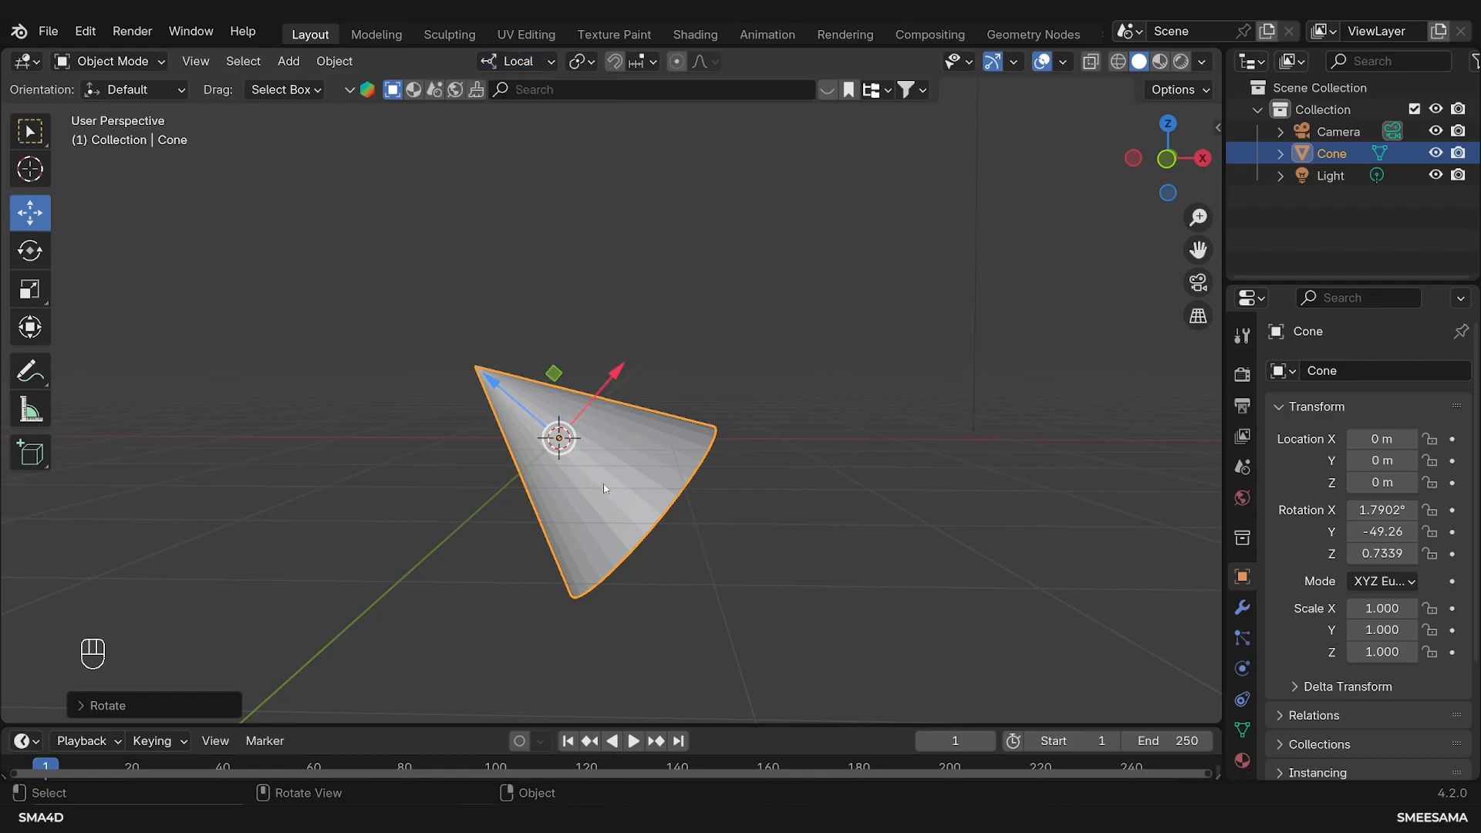
key("ctrl+z")
key("ctrl+z")
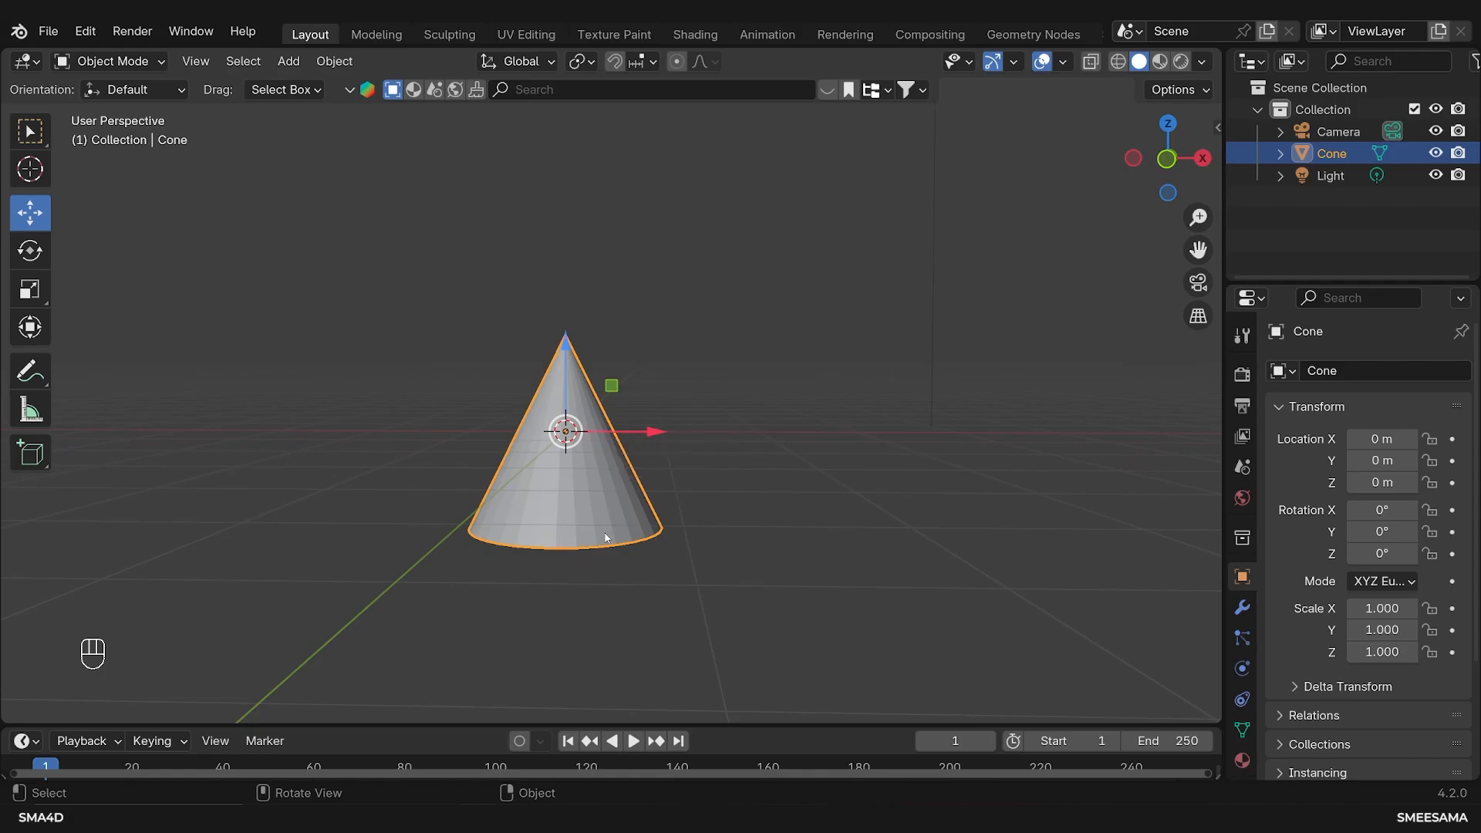
Step: Try stretching the upright cone along the global Z axis, and undo the scaling
key("s")
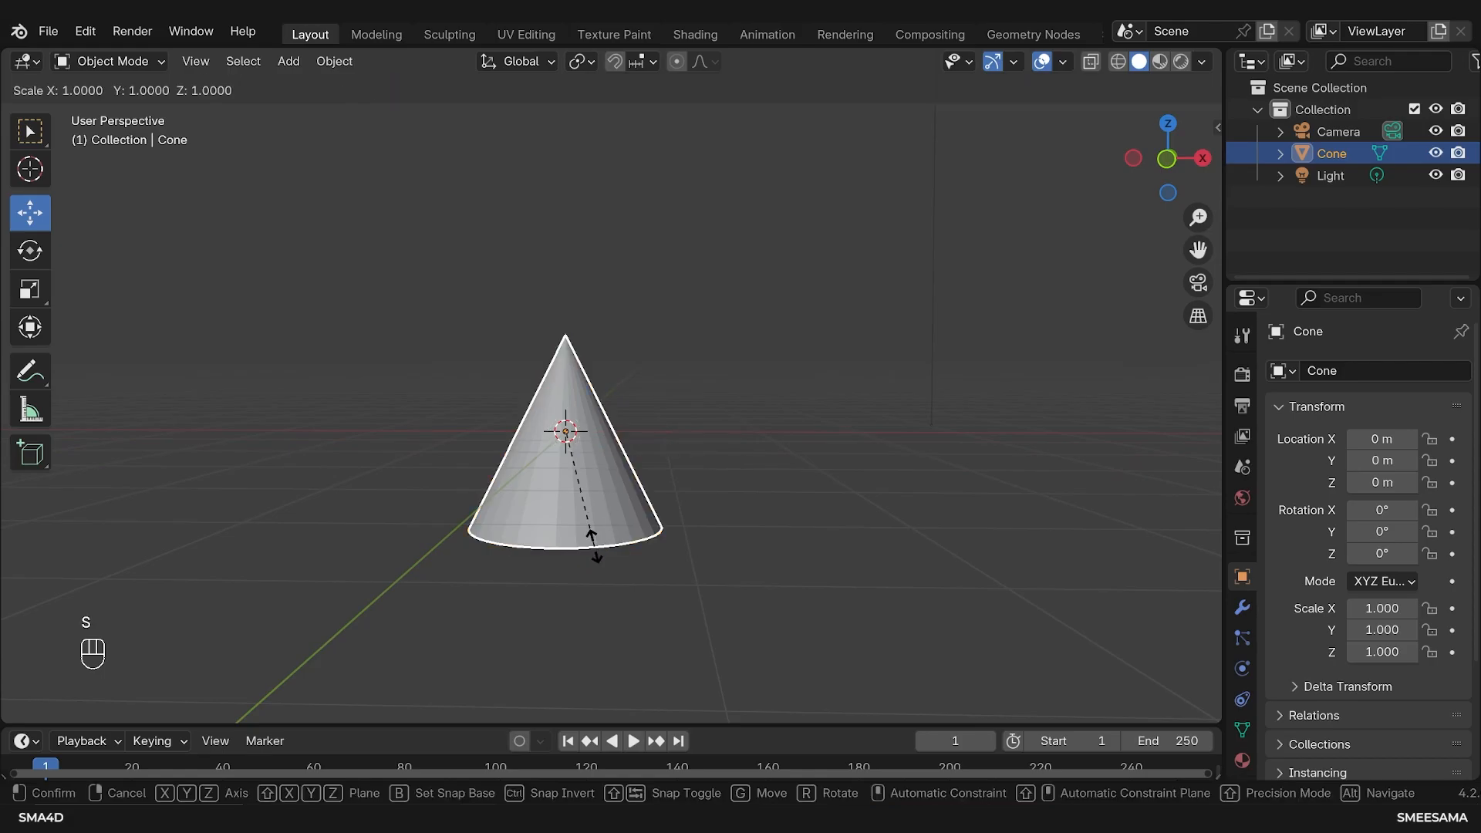
key("z")
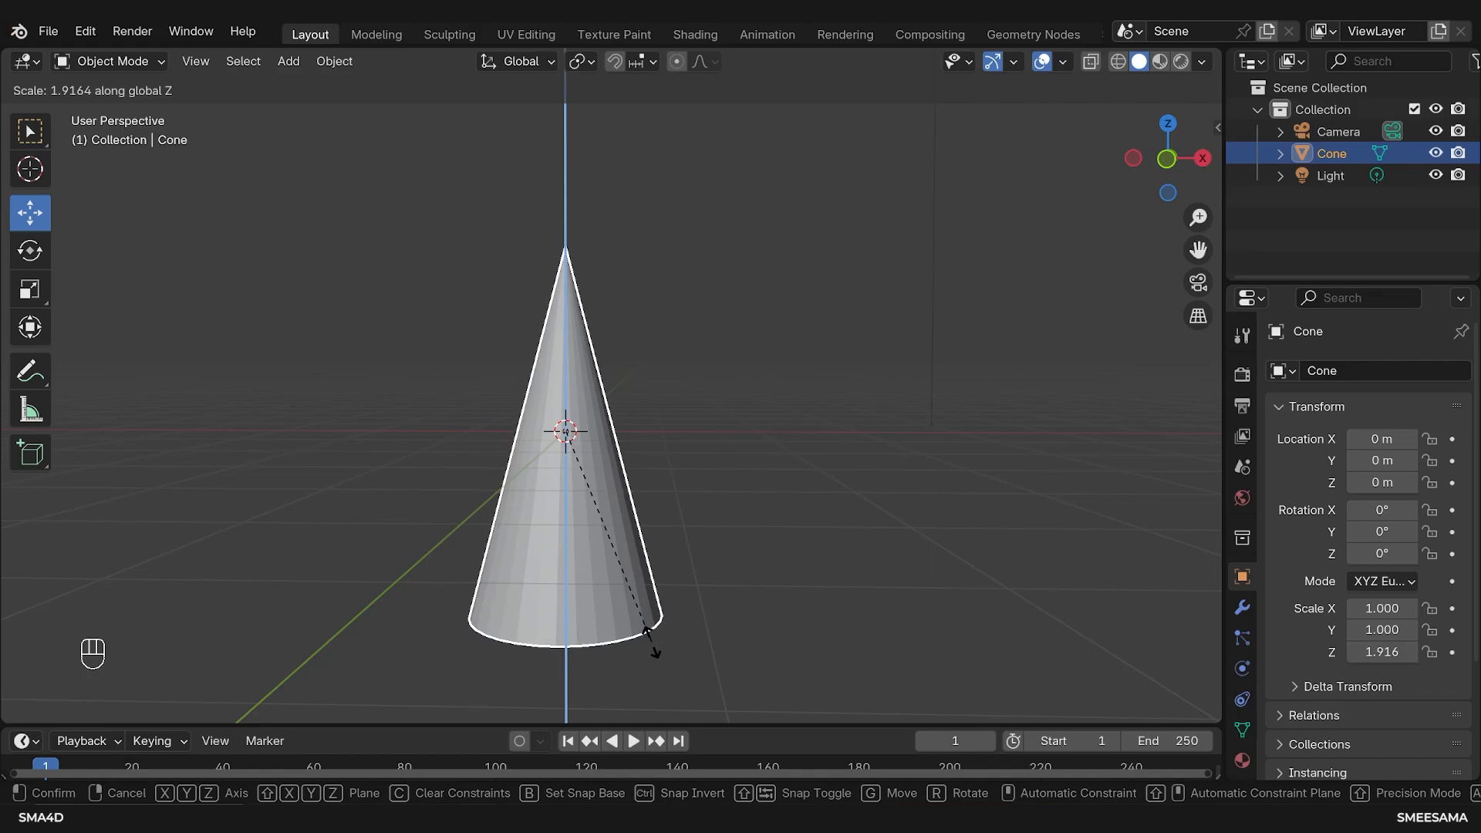
left_click(648, 601)
key("Escape")
key("ctrl+z")
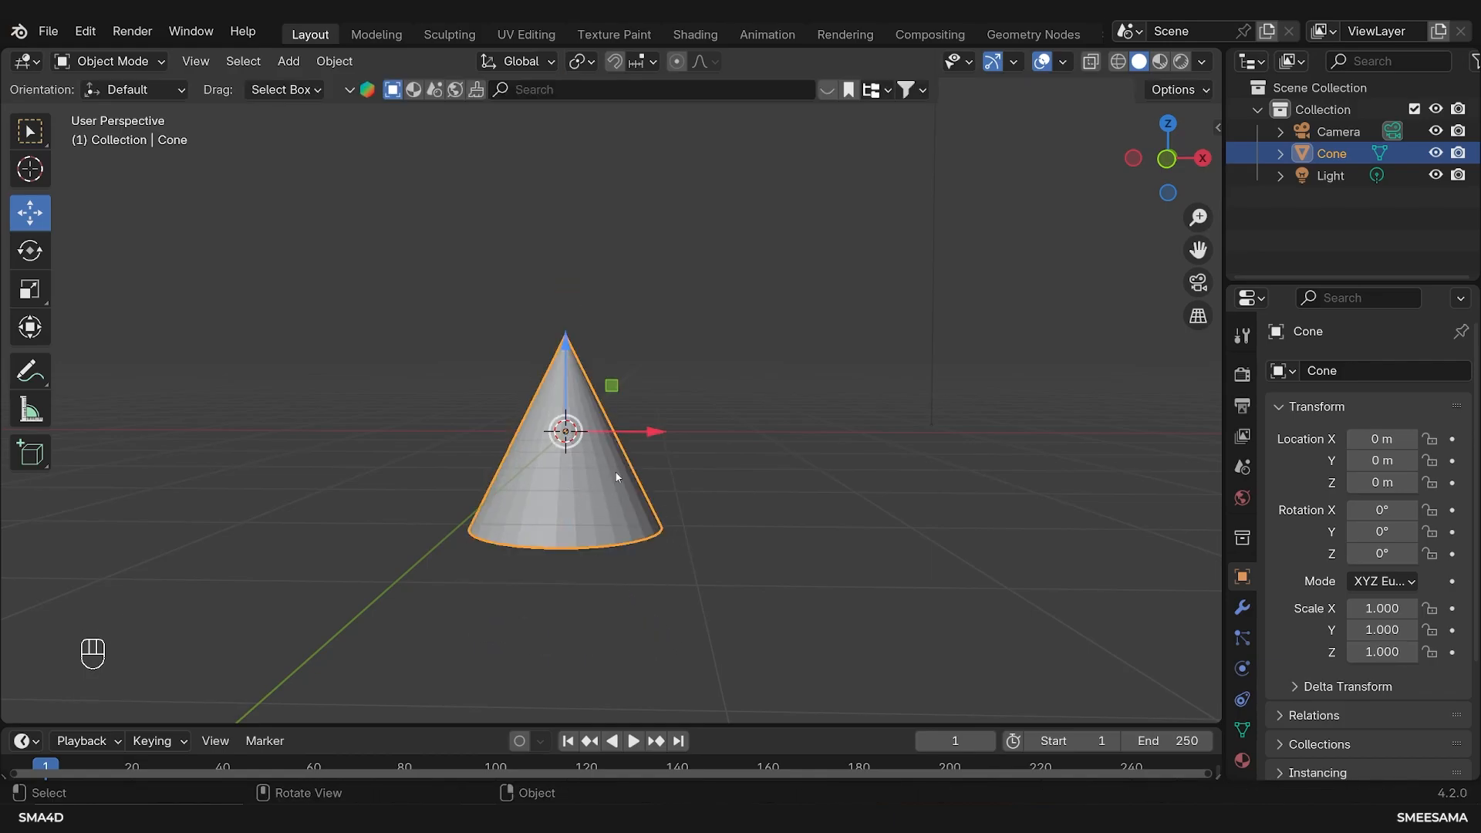
Step: Rotate the cone freely in the view to about -42° in Y and check its axes in Local orientation
key("r")
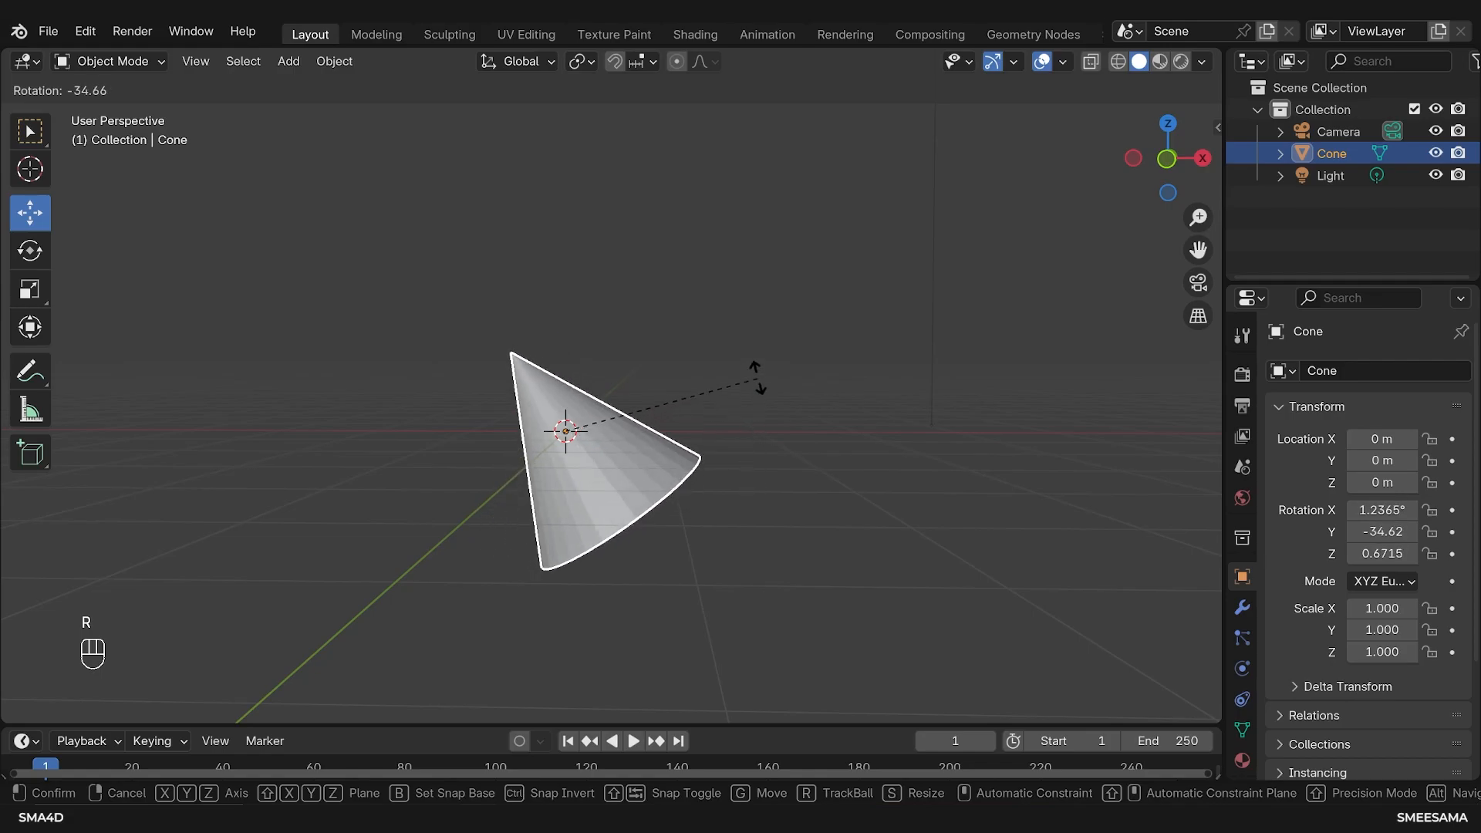
left_click(758, 351)
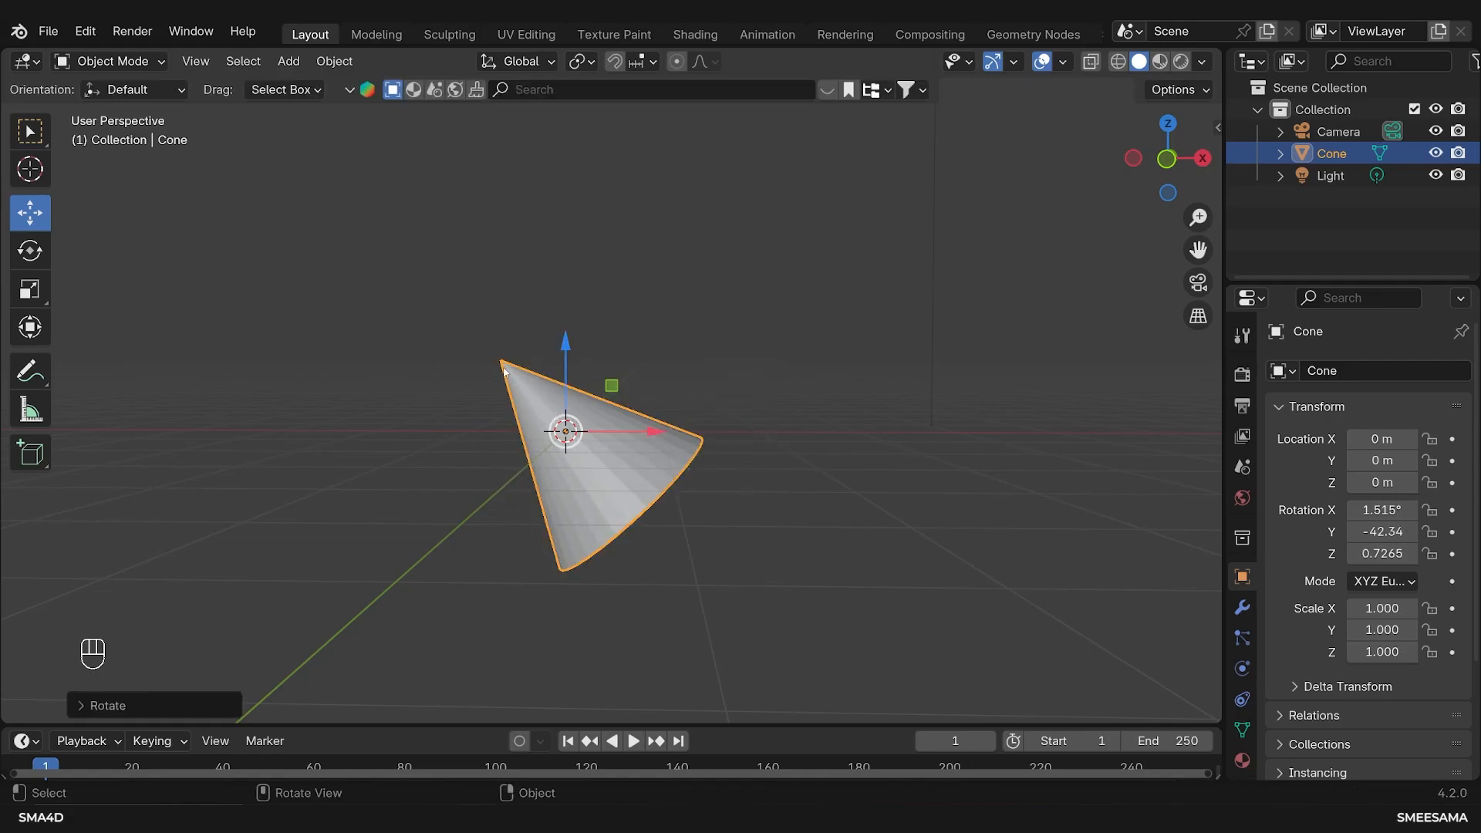
left_click(522, 61)
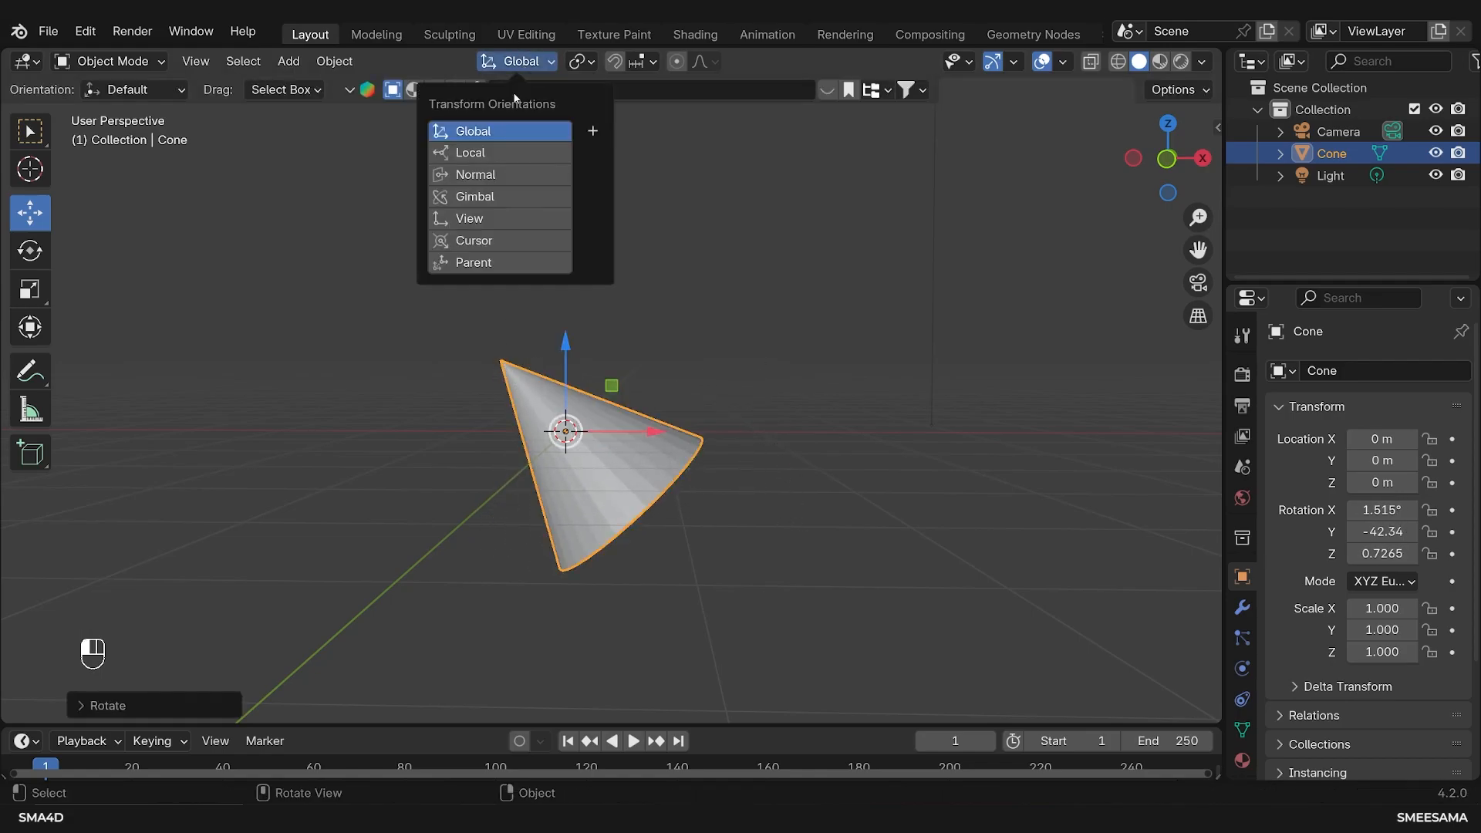
left_click(478, 152)
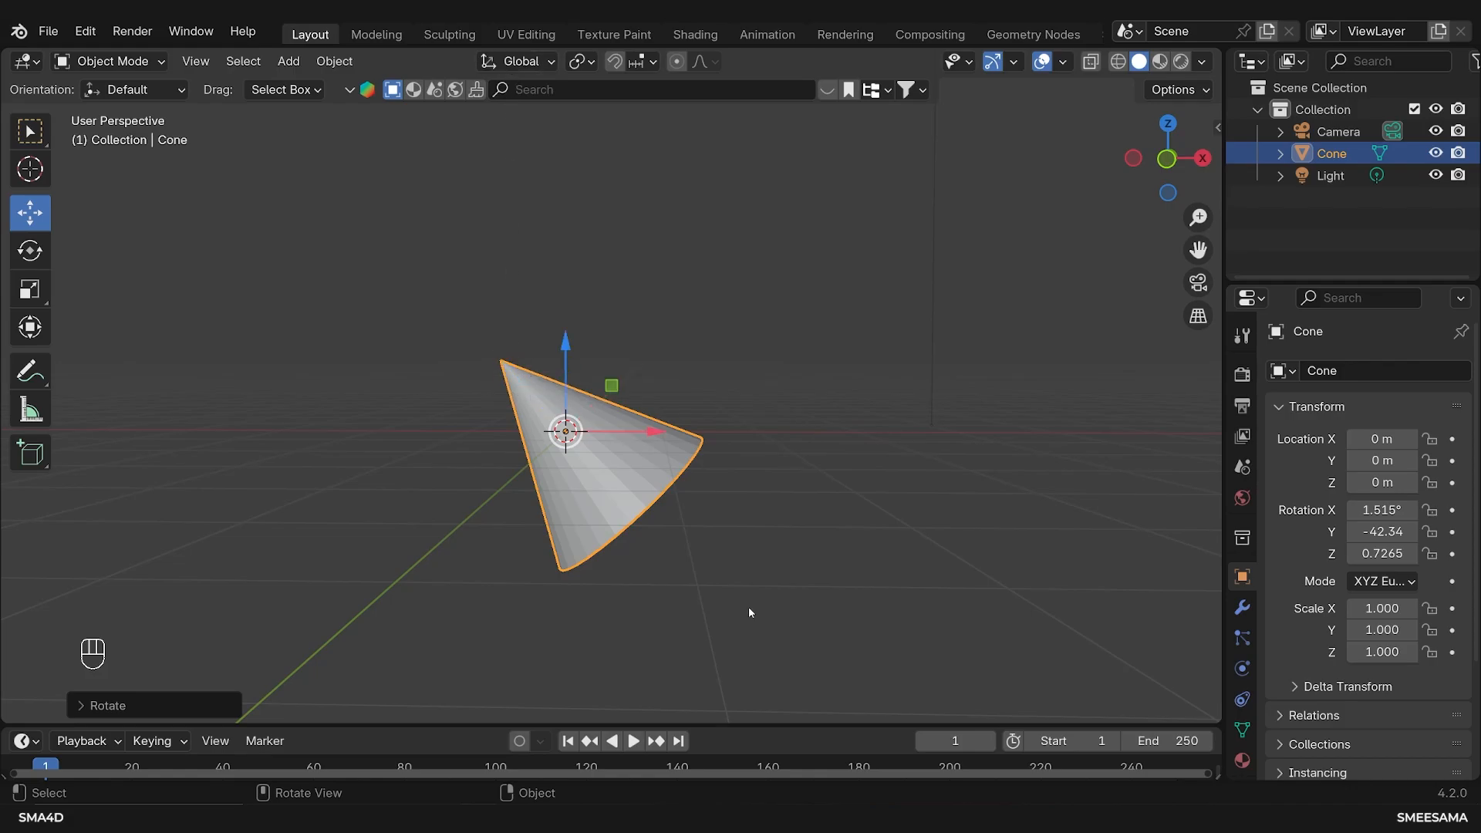
Step: Try scaling the tilted cone along global Z and along its local Z axis, and cancel the scaling
key("s")
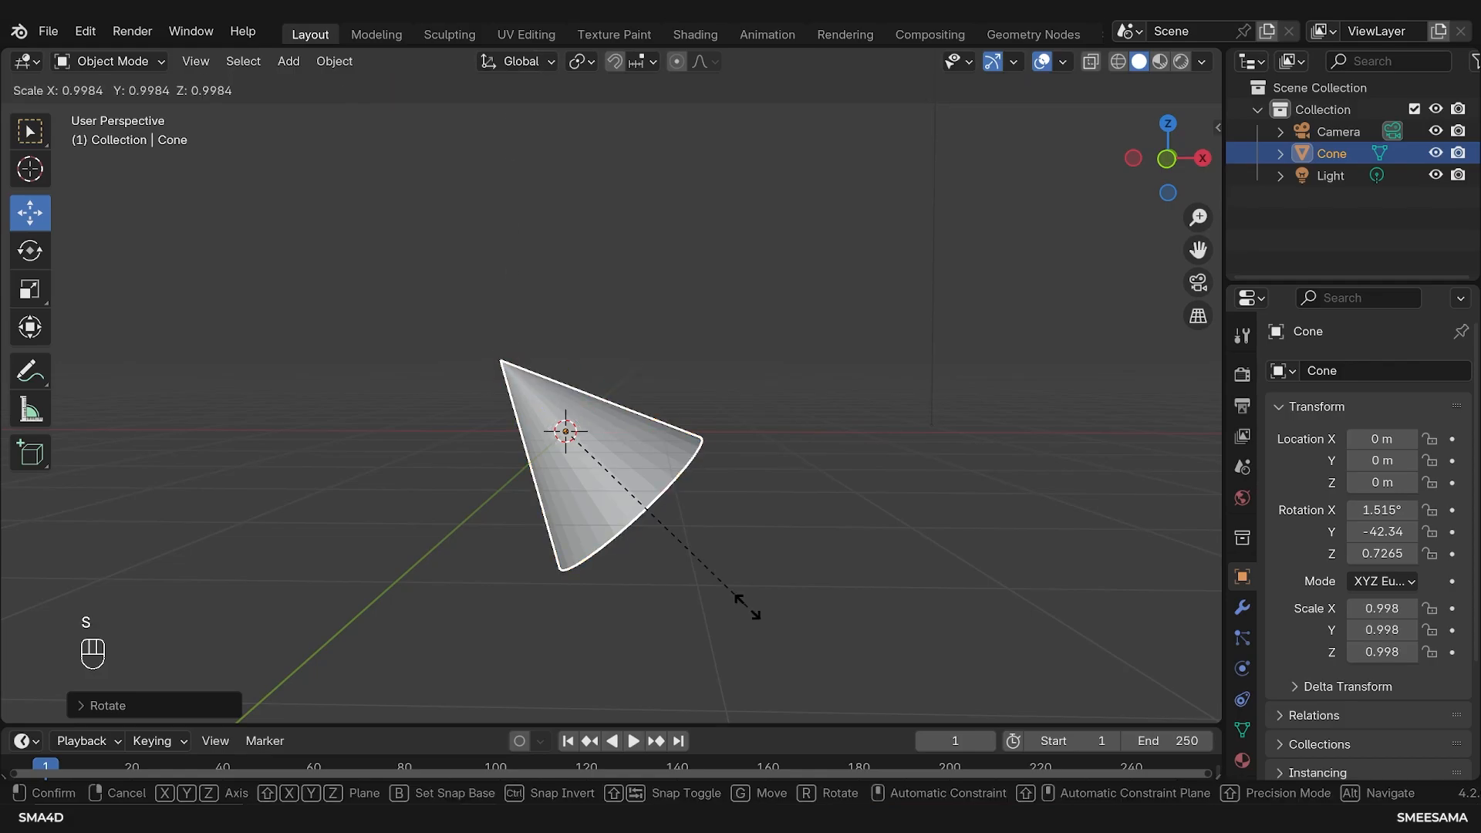
key("z")
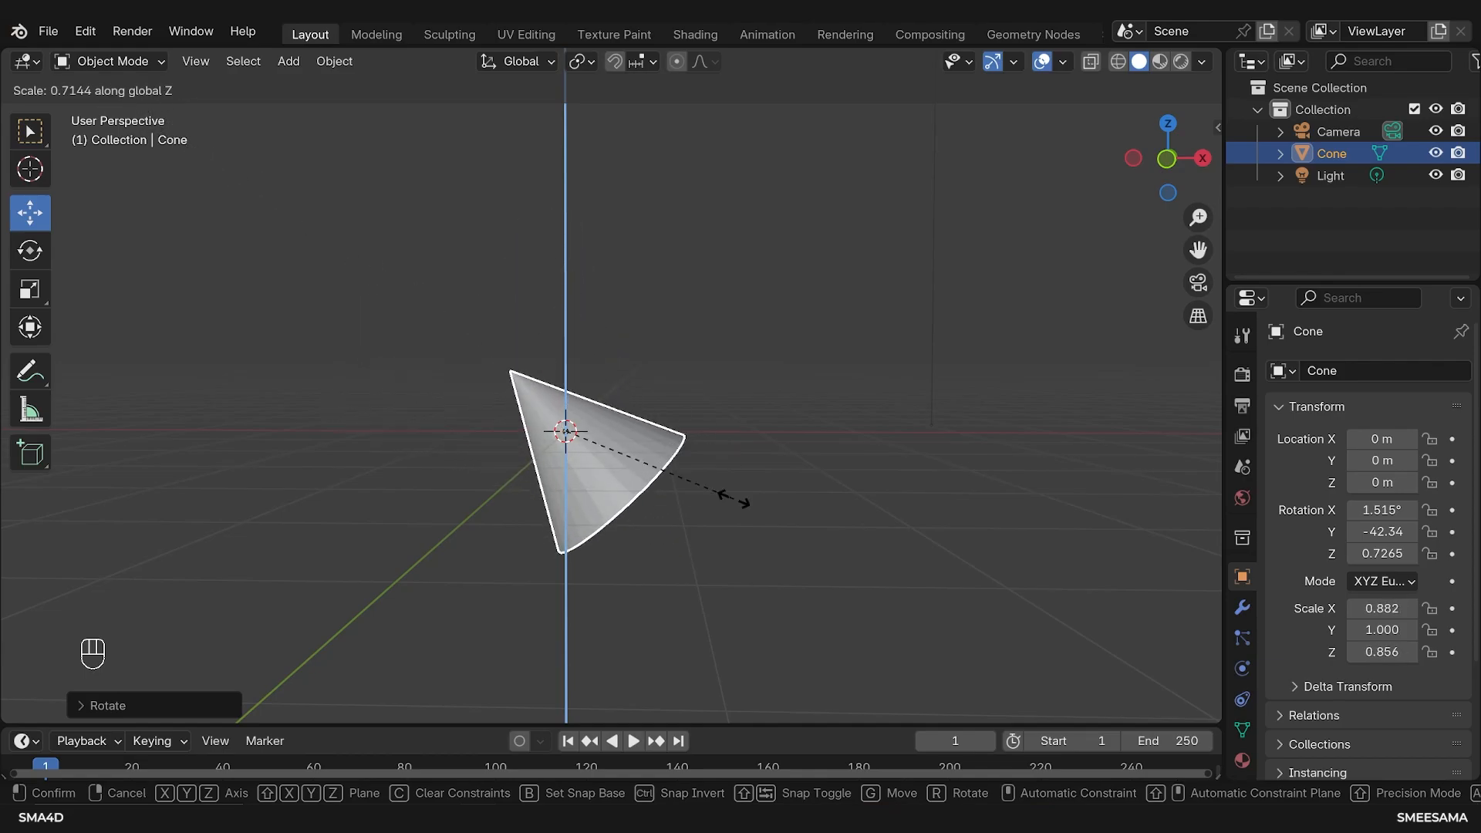
key("z")
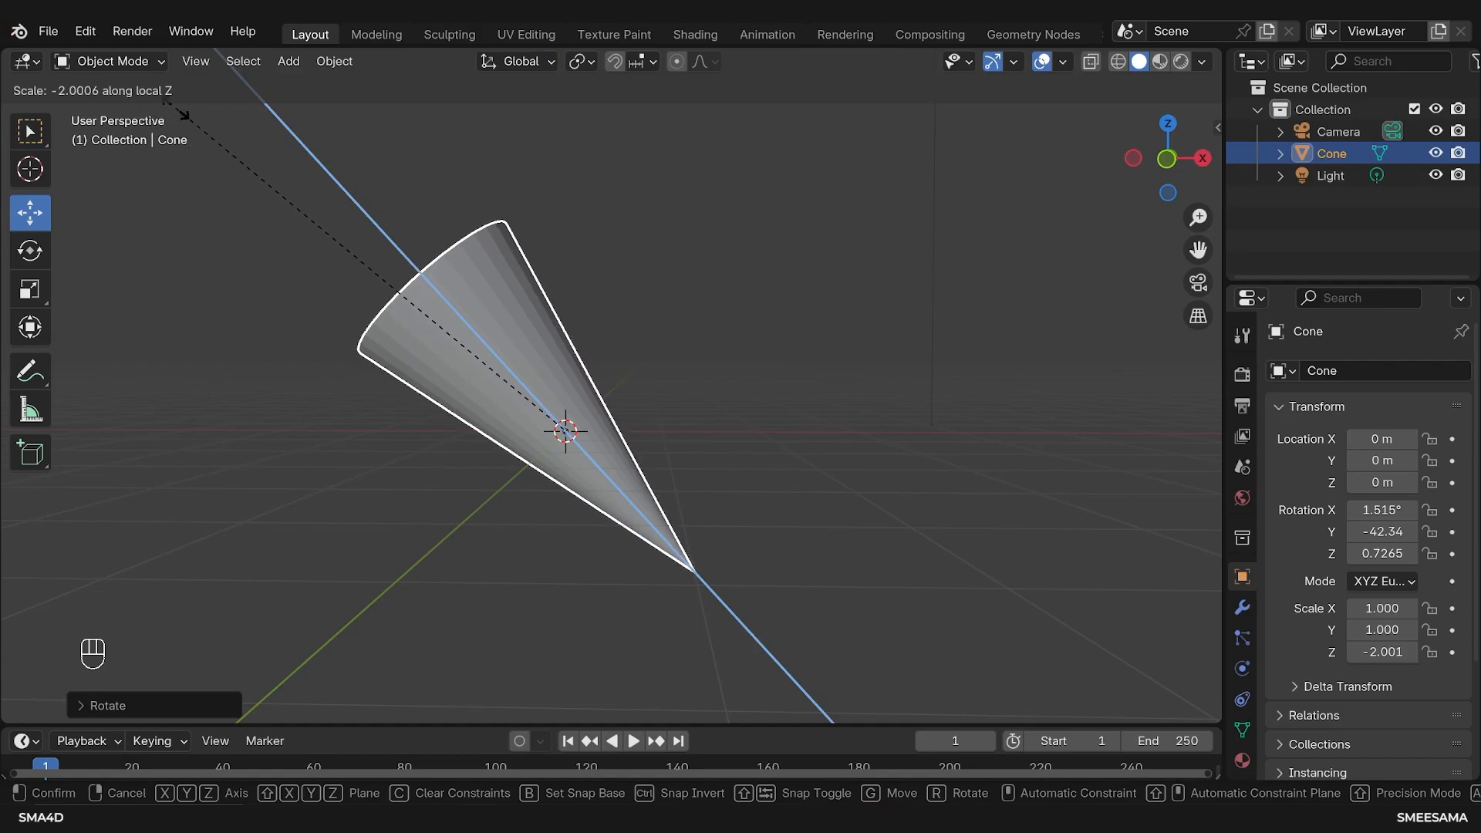
key("Escape")
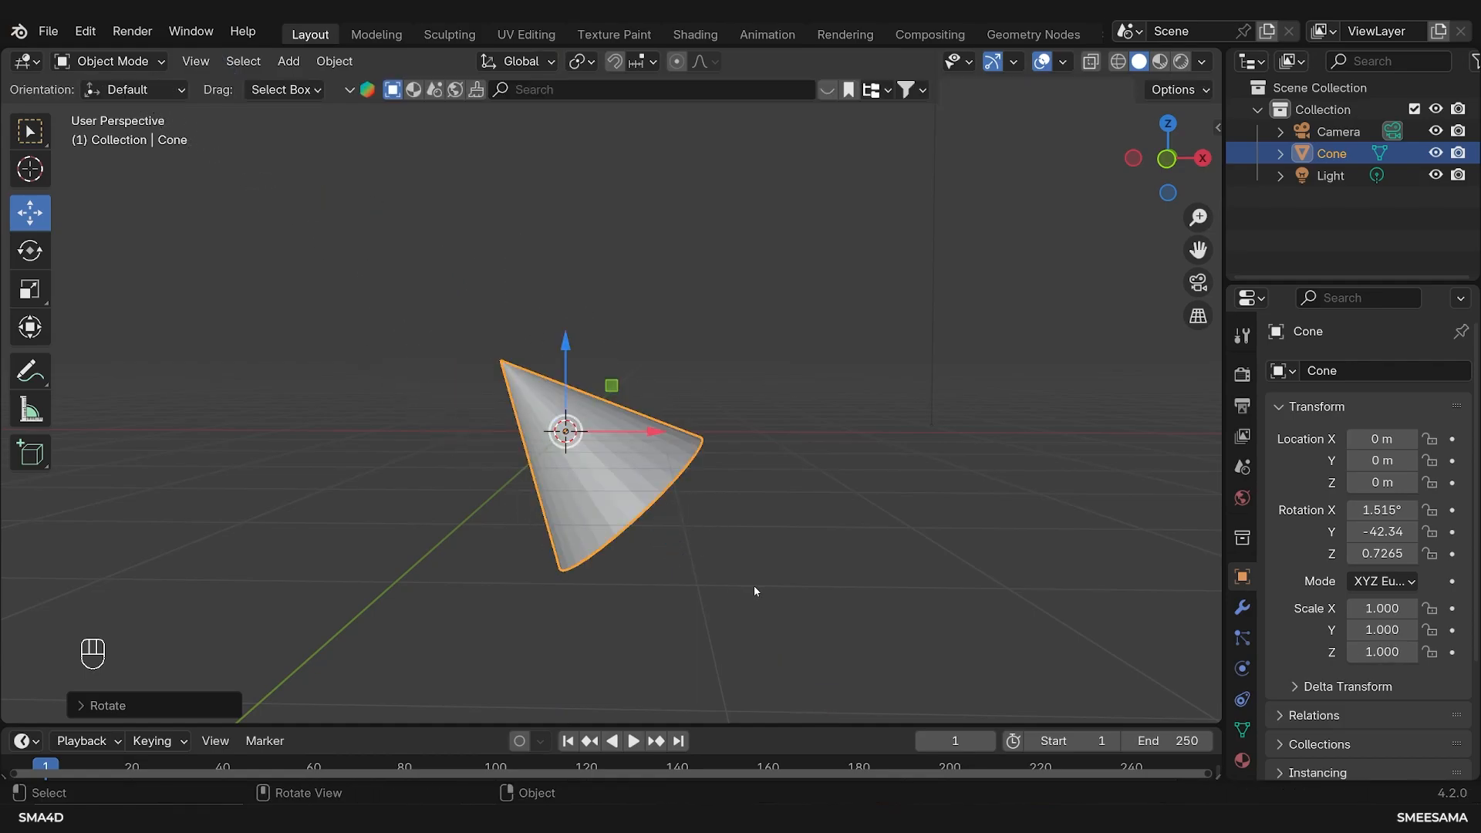
Step: Try scaling the tilted cone along its local Z axis, release the axis constraint, and cancel the operation
key("s")
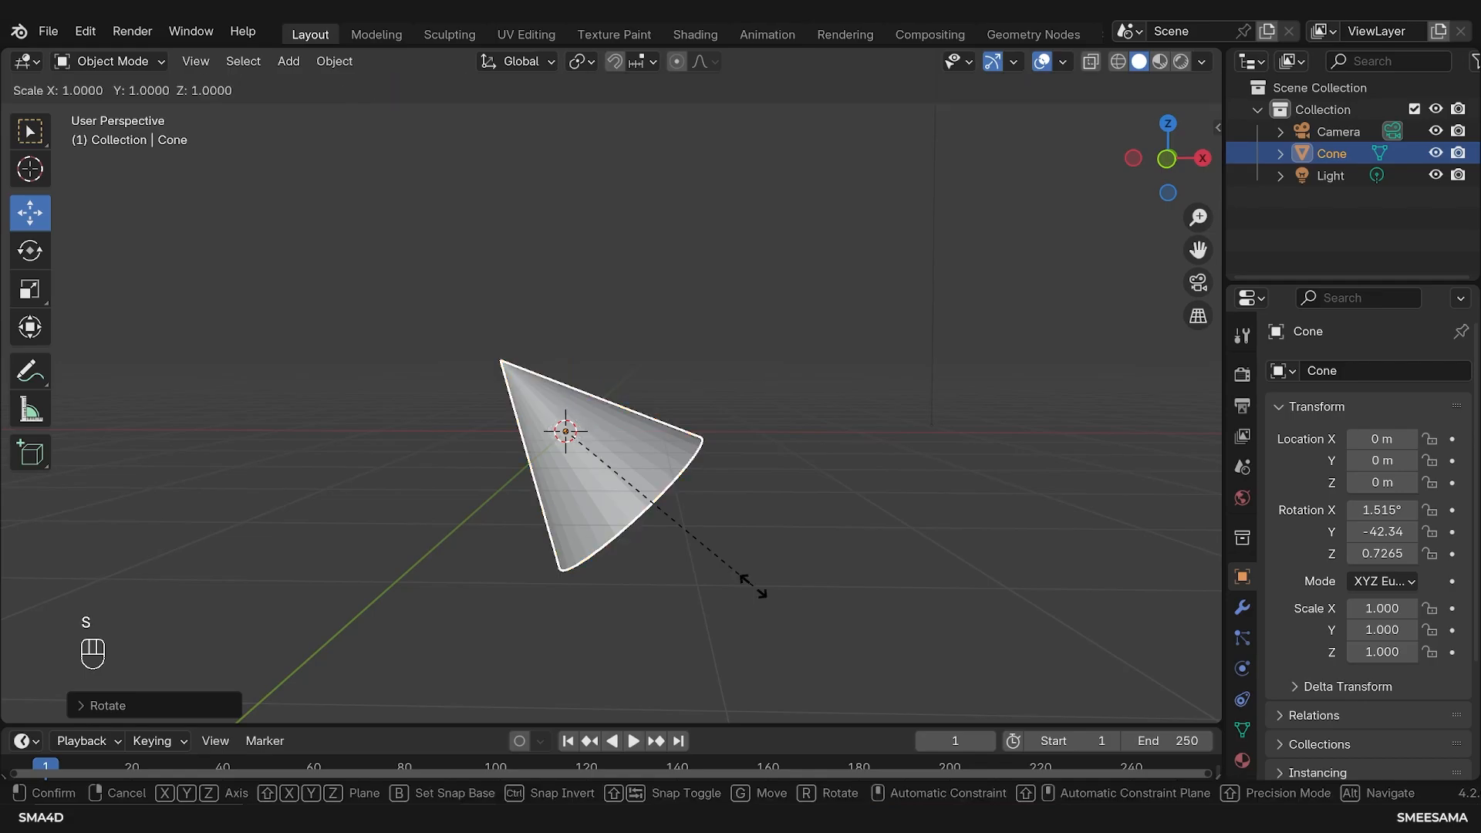
key("z")
key("z")
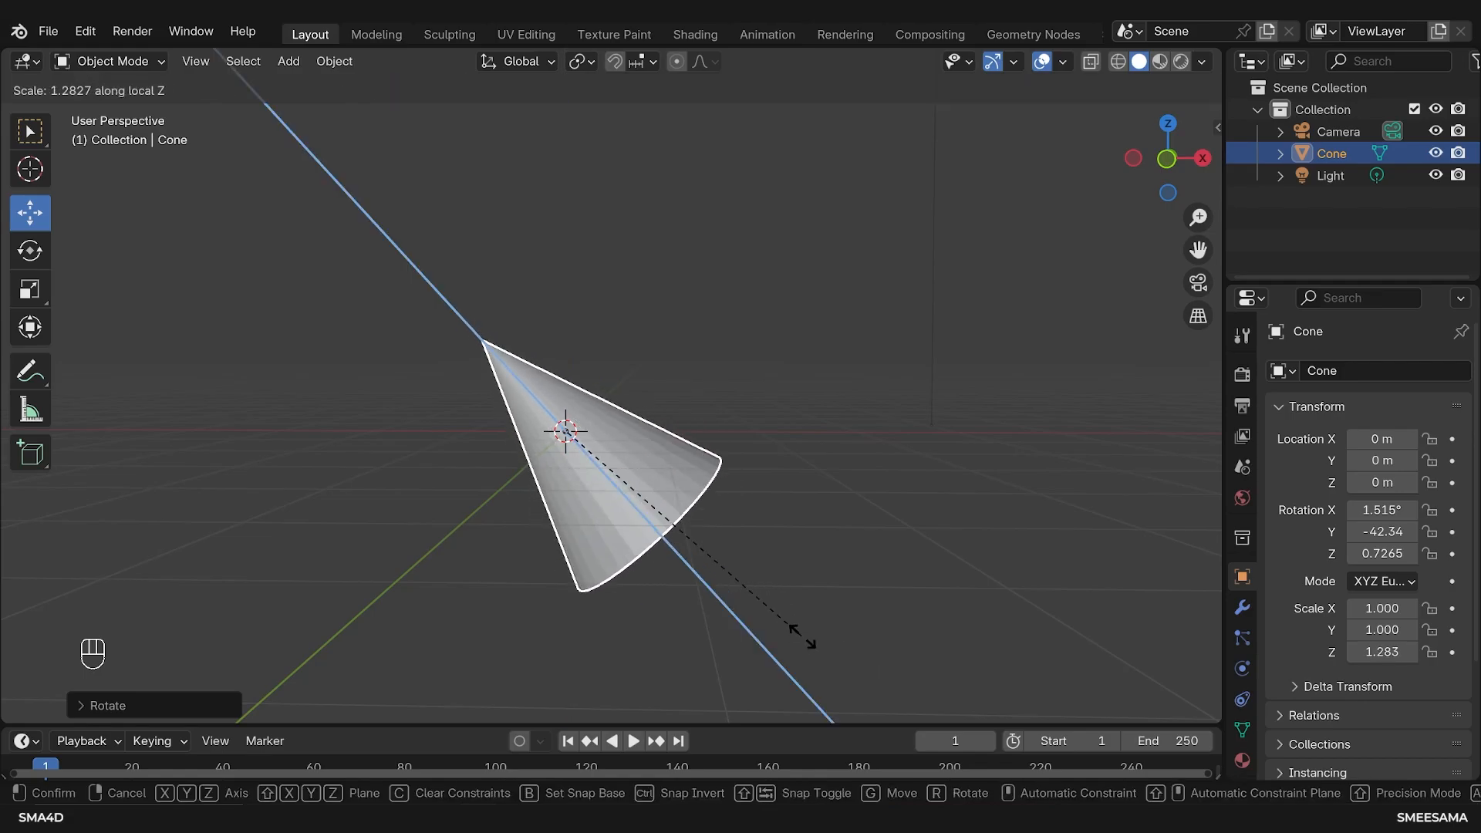
key("z")
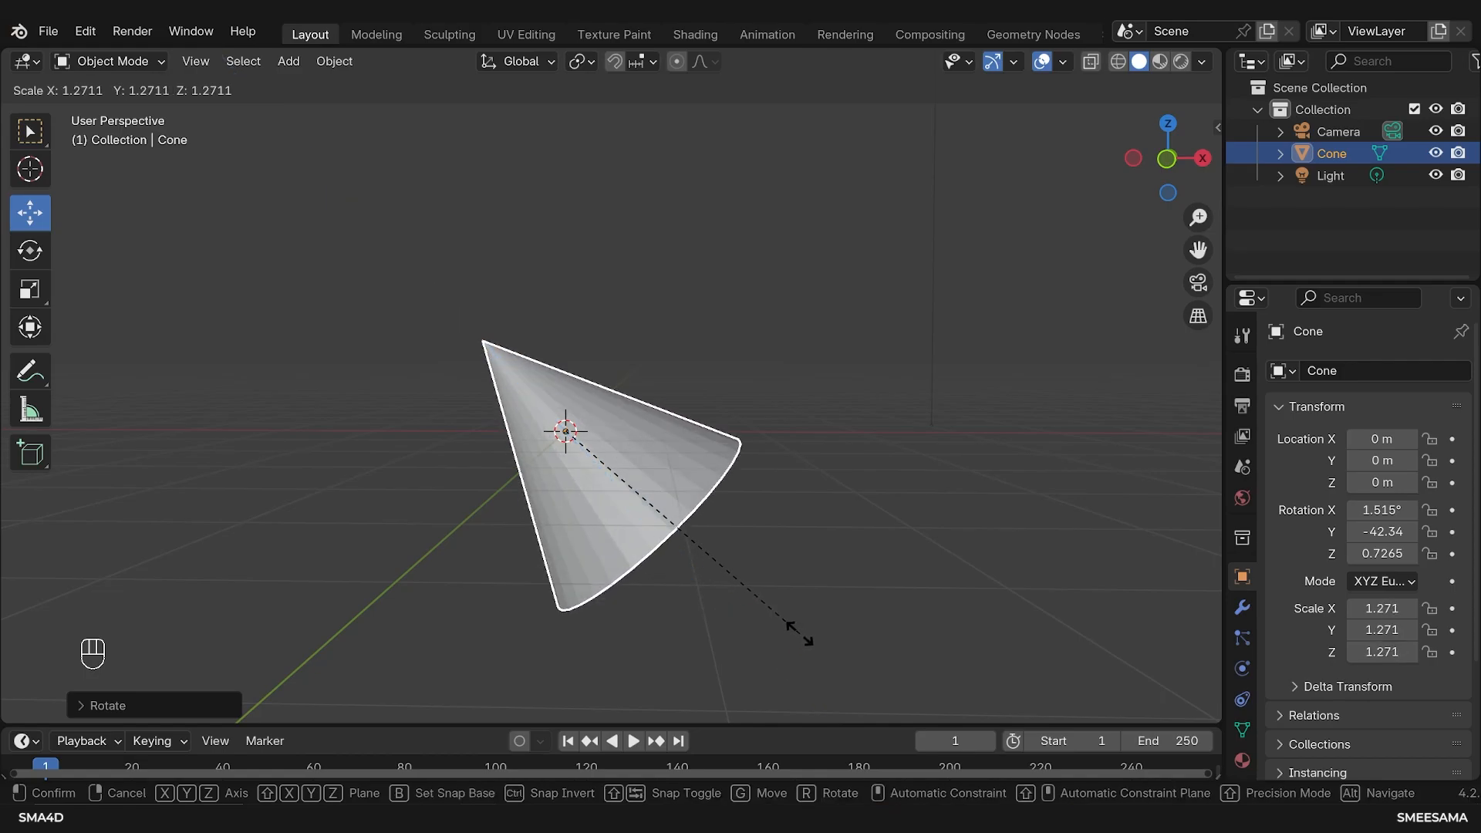
right_click(657, 597)
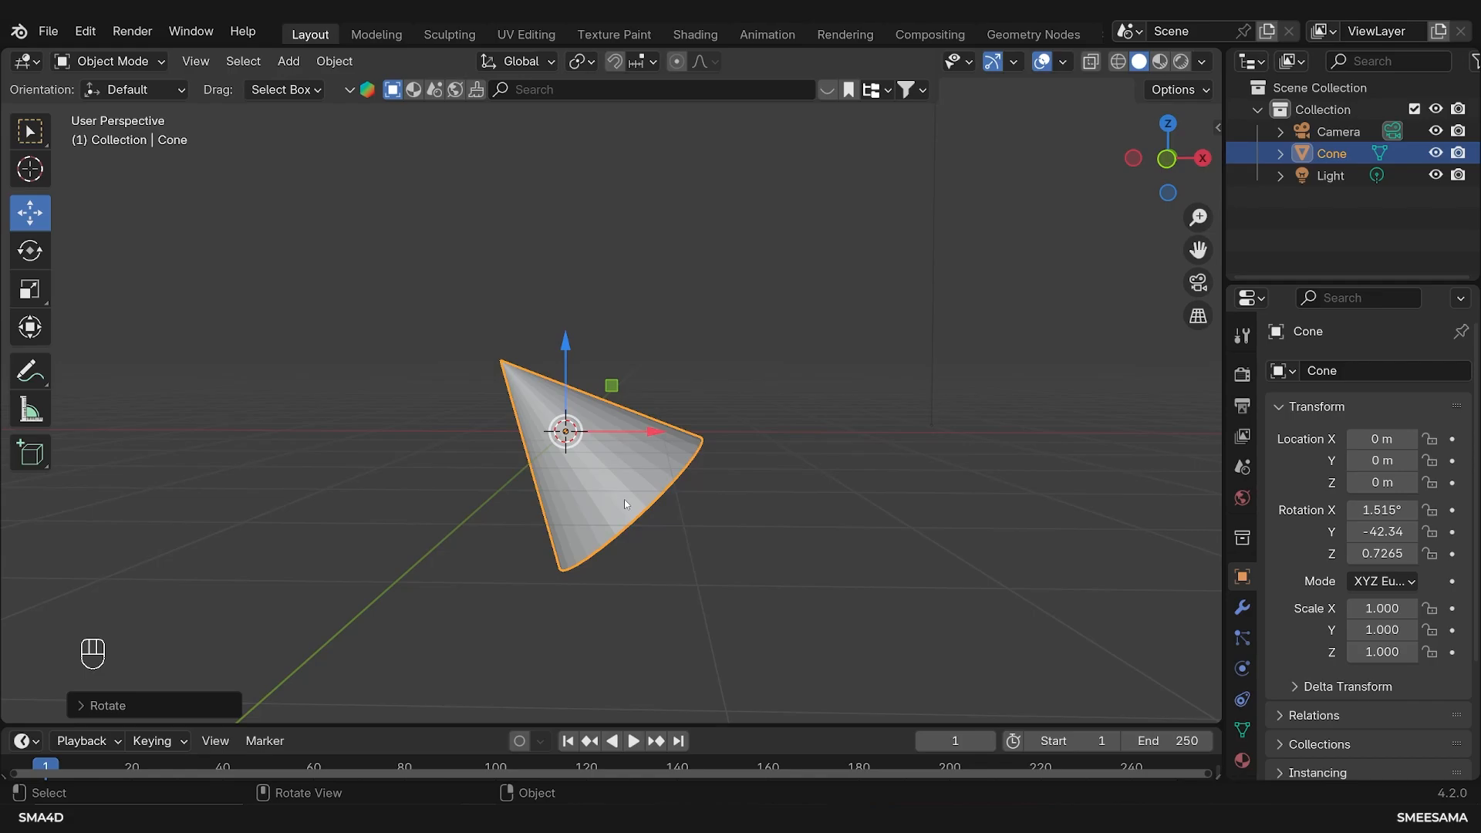
Step: Move the camera along its local Z axis in camera view, to about X 6.486, Y -6.103 and Z 4.362 m
scroll(633, 532, "down", 7)
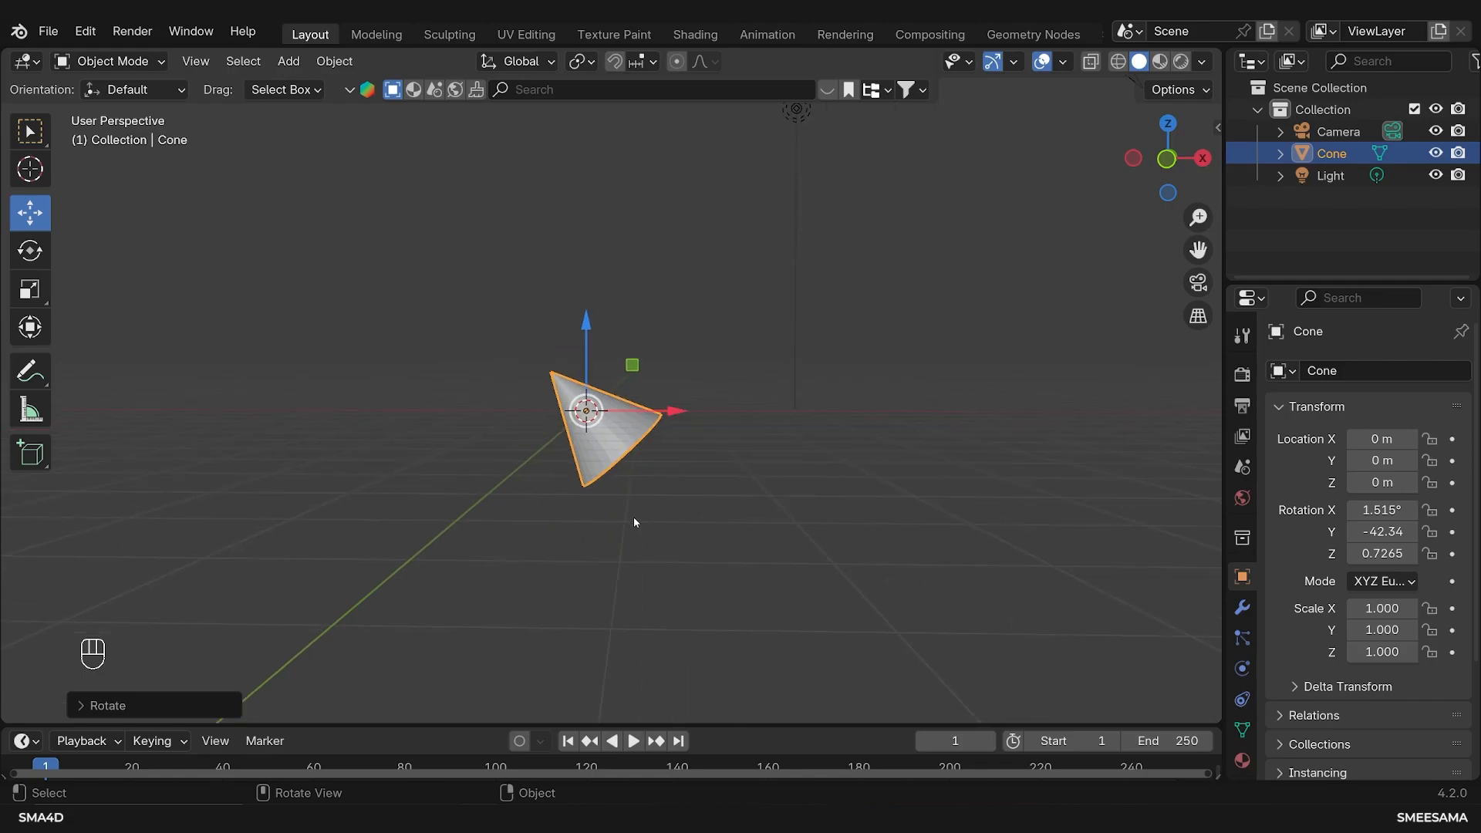
left_click(853, 220)
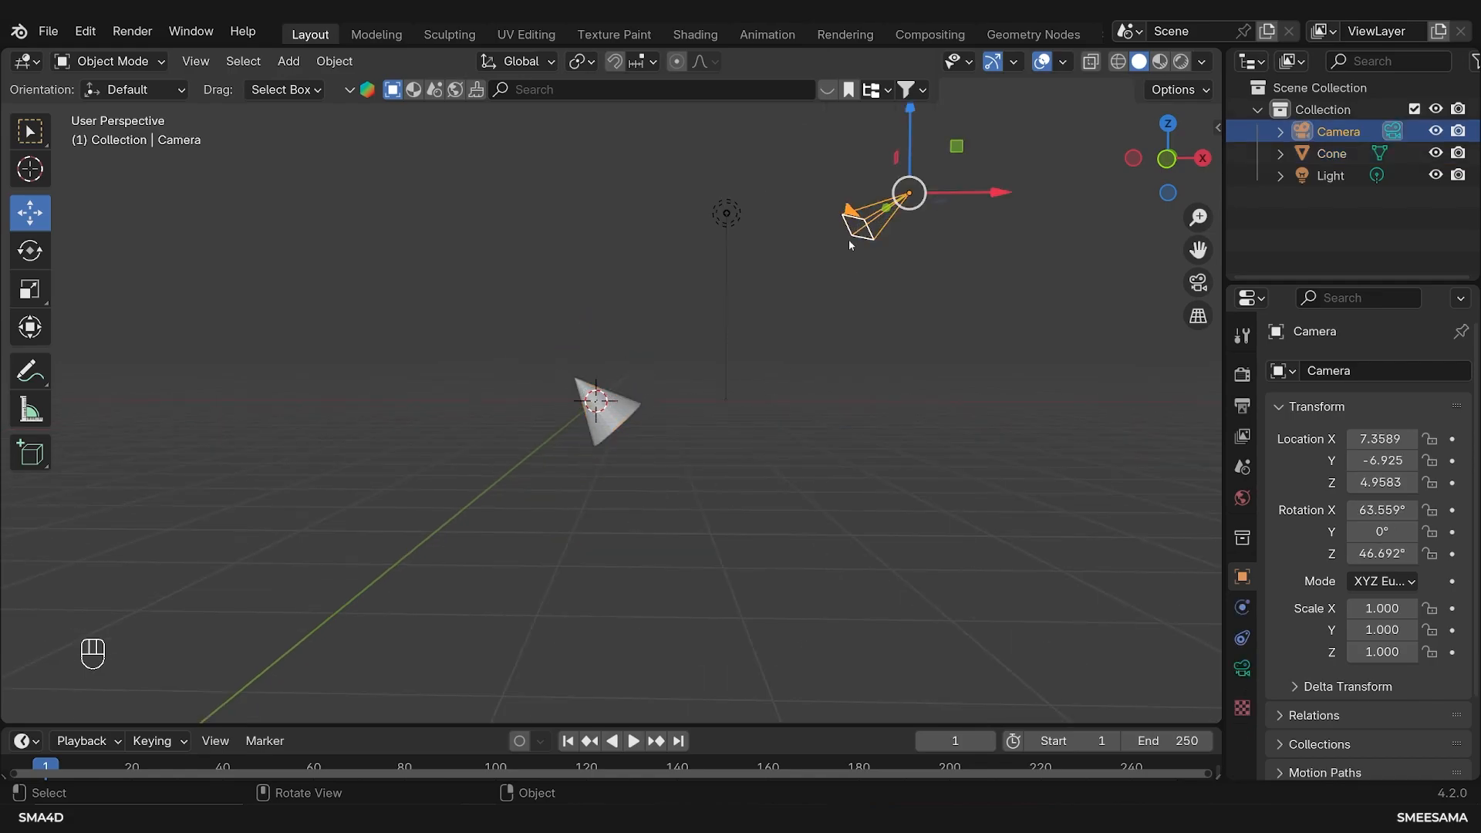
key("KP_0")
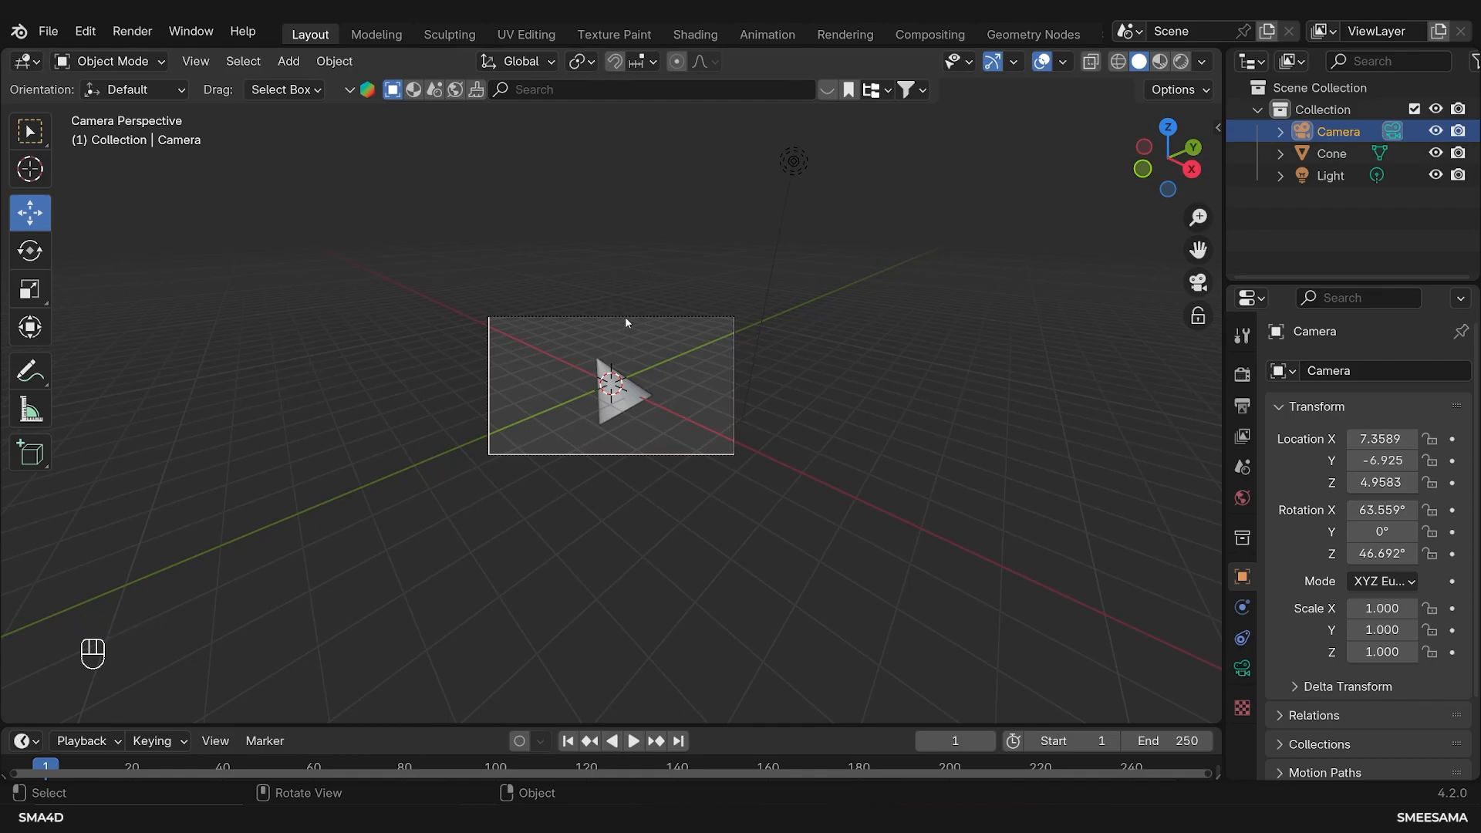
scroll(626, 370, "up", 4)
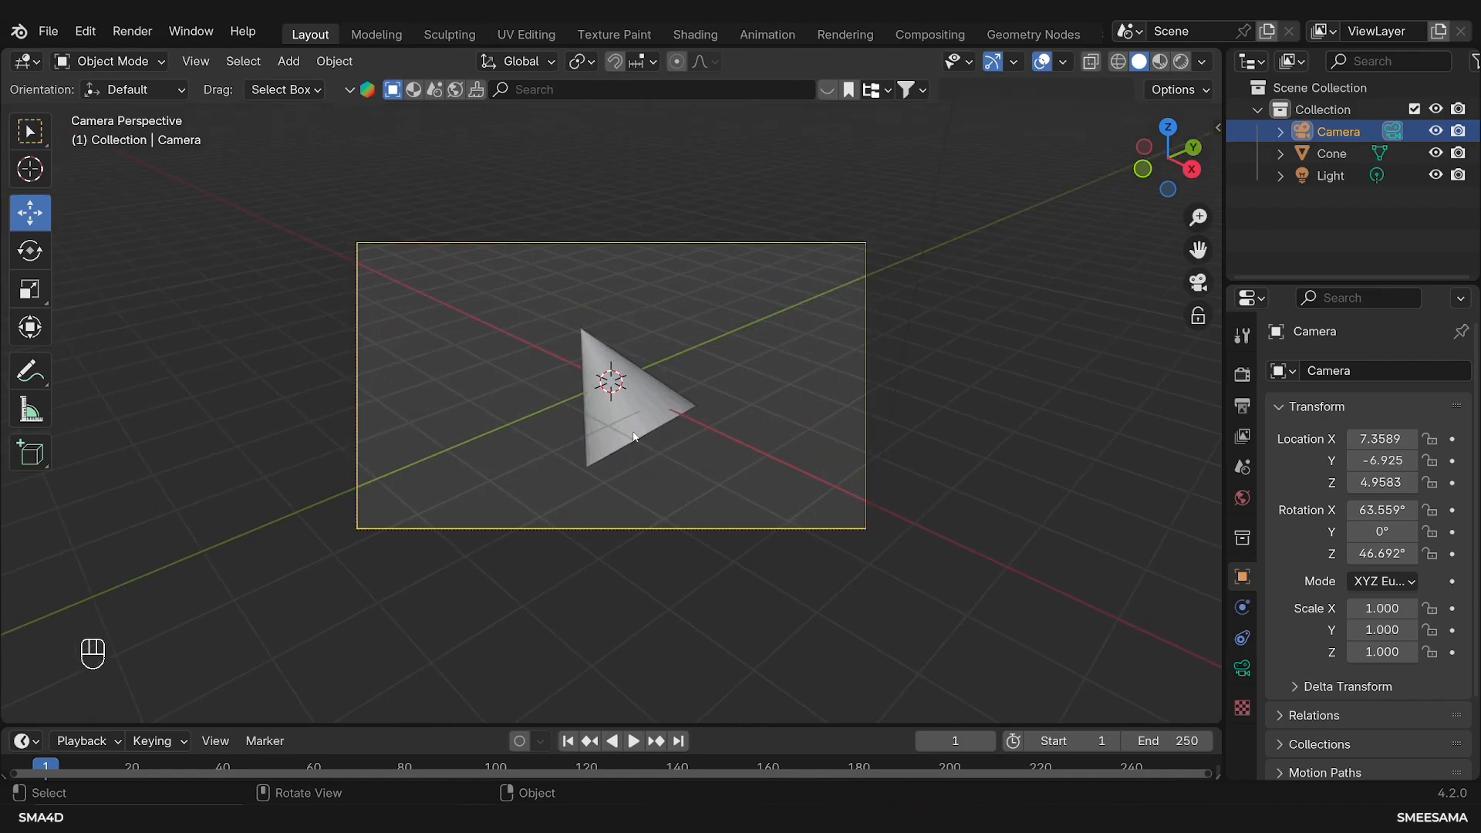
key("g")
key("z")
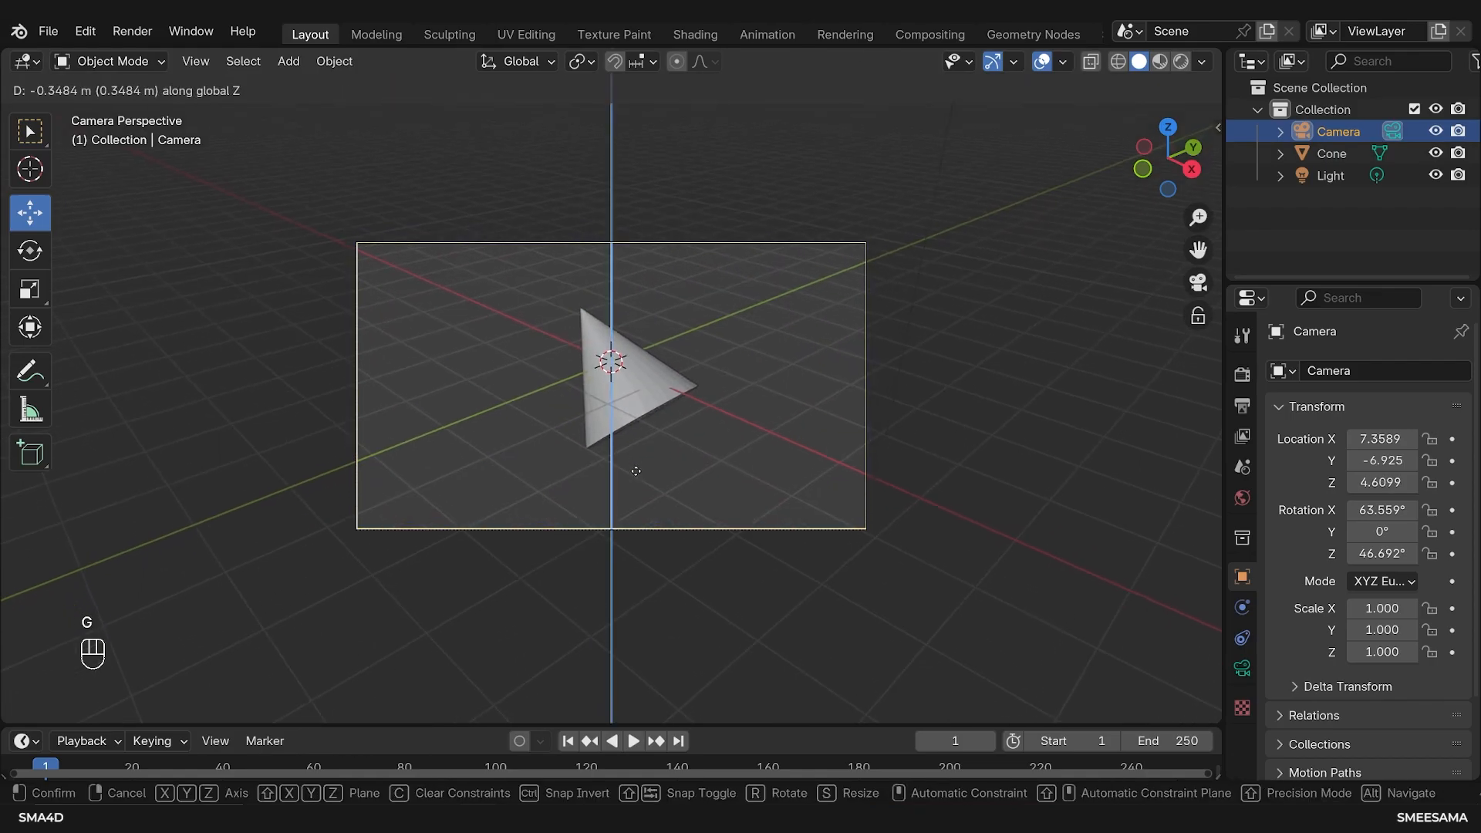
key("z")
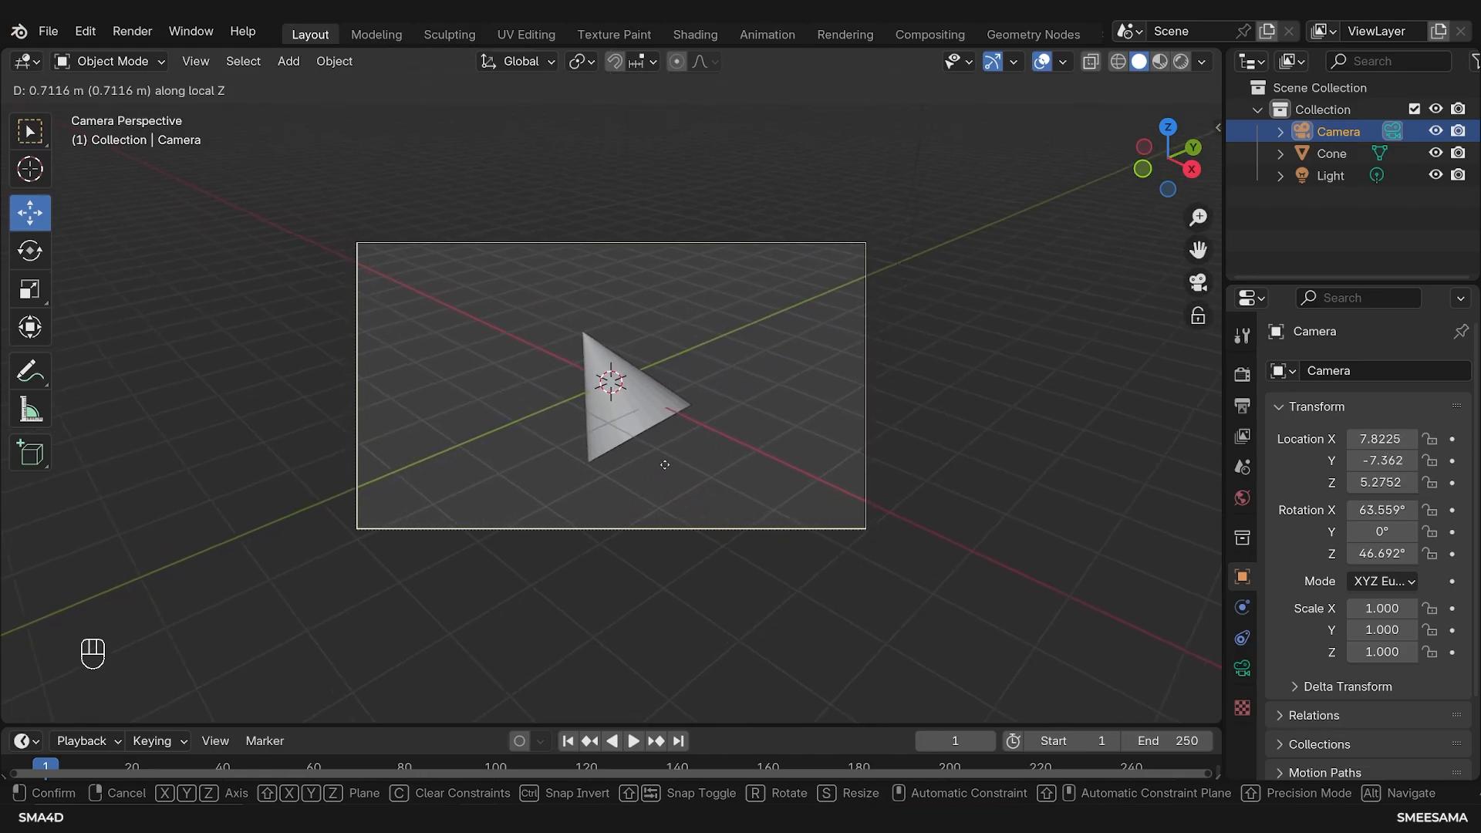
left_click(575, 508)
Step: Try moving the tilted cone with its global Z locked and with its local Z locked, and cancel the move
middle_click_drag(576, 508, 728, 487)
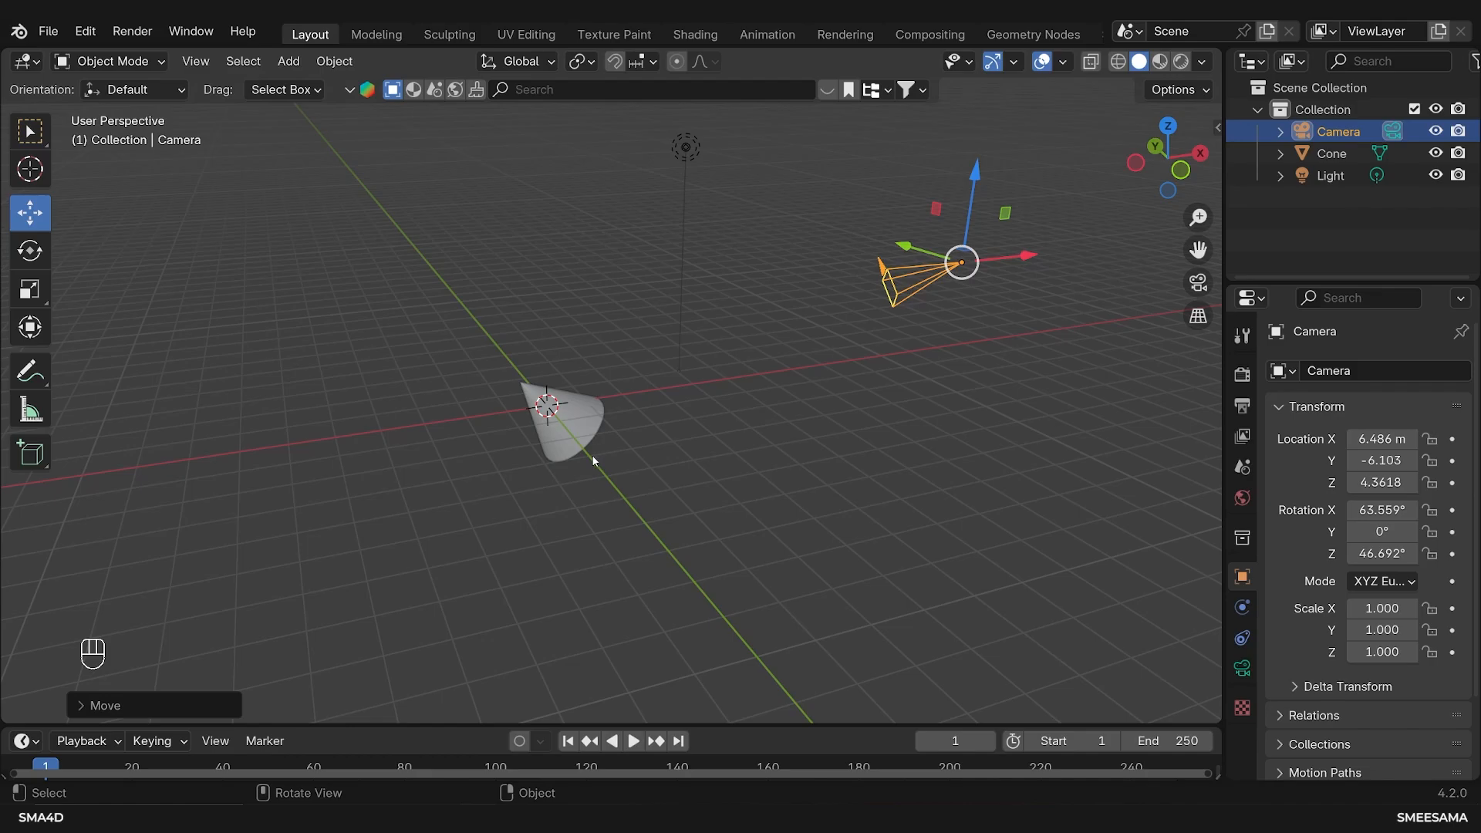
left_click(562, 440)
scroll(562, 439, "up", 3)
middle_click_drag(562, 439, 730, 431, "shift")
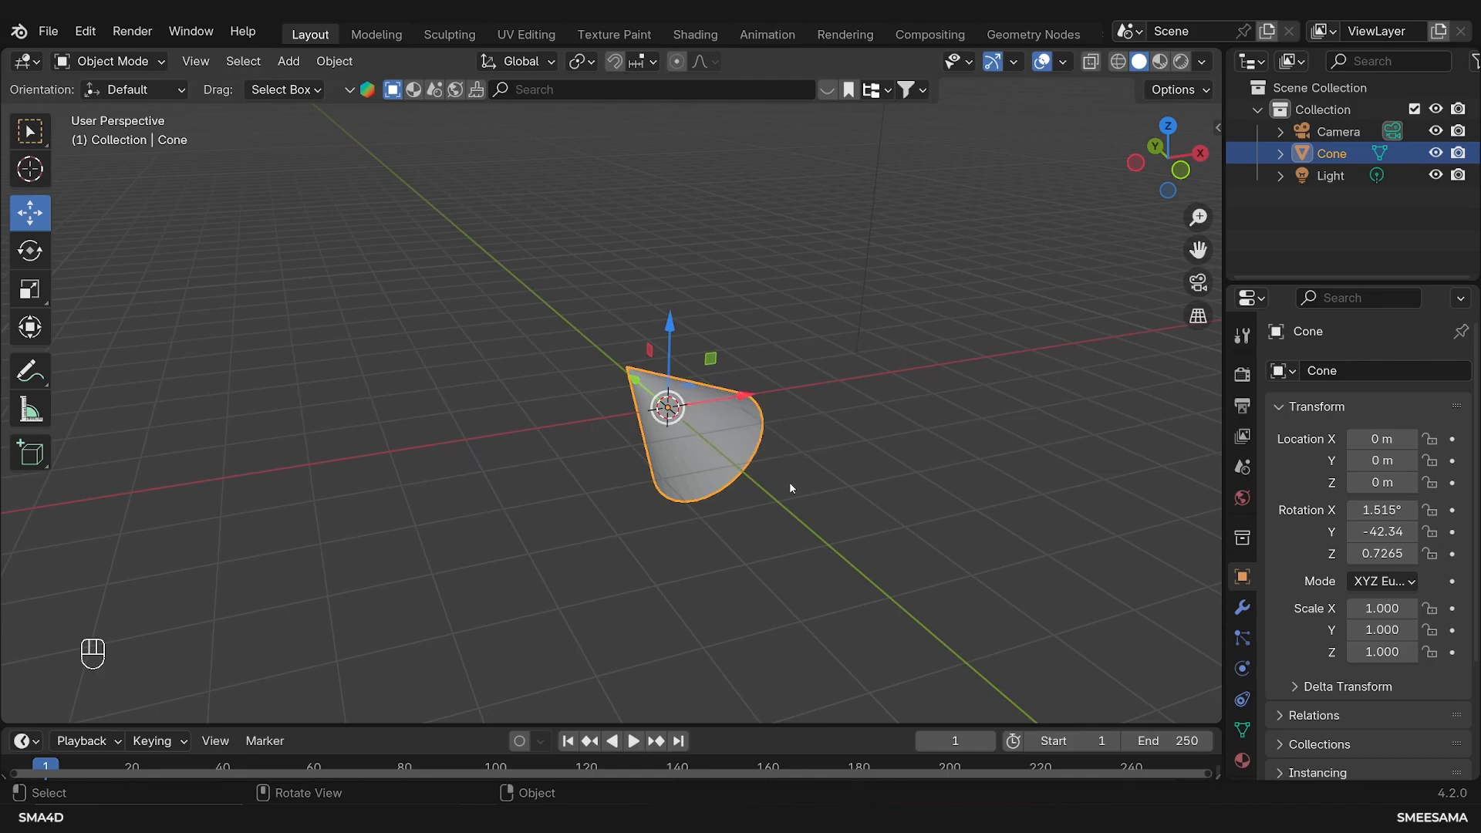
key("g")
key("shift+z")
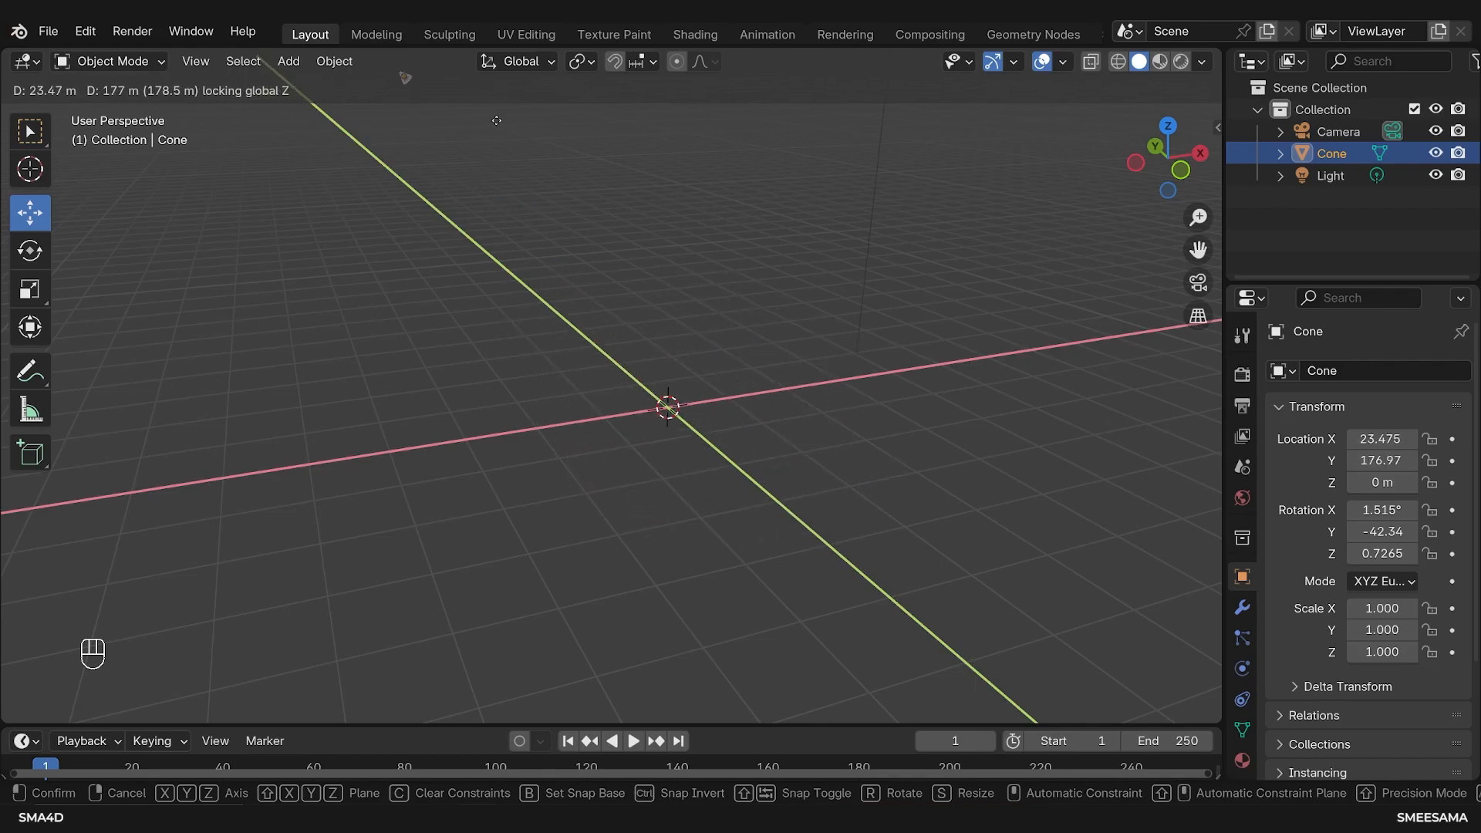
key("shift")
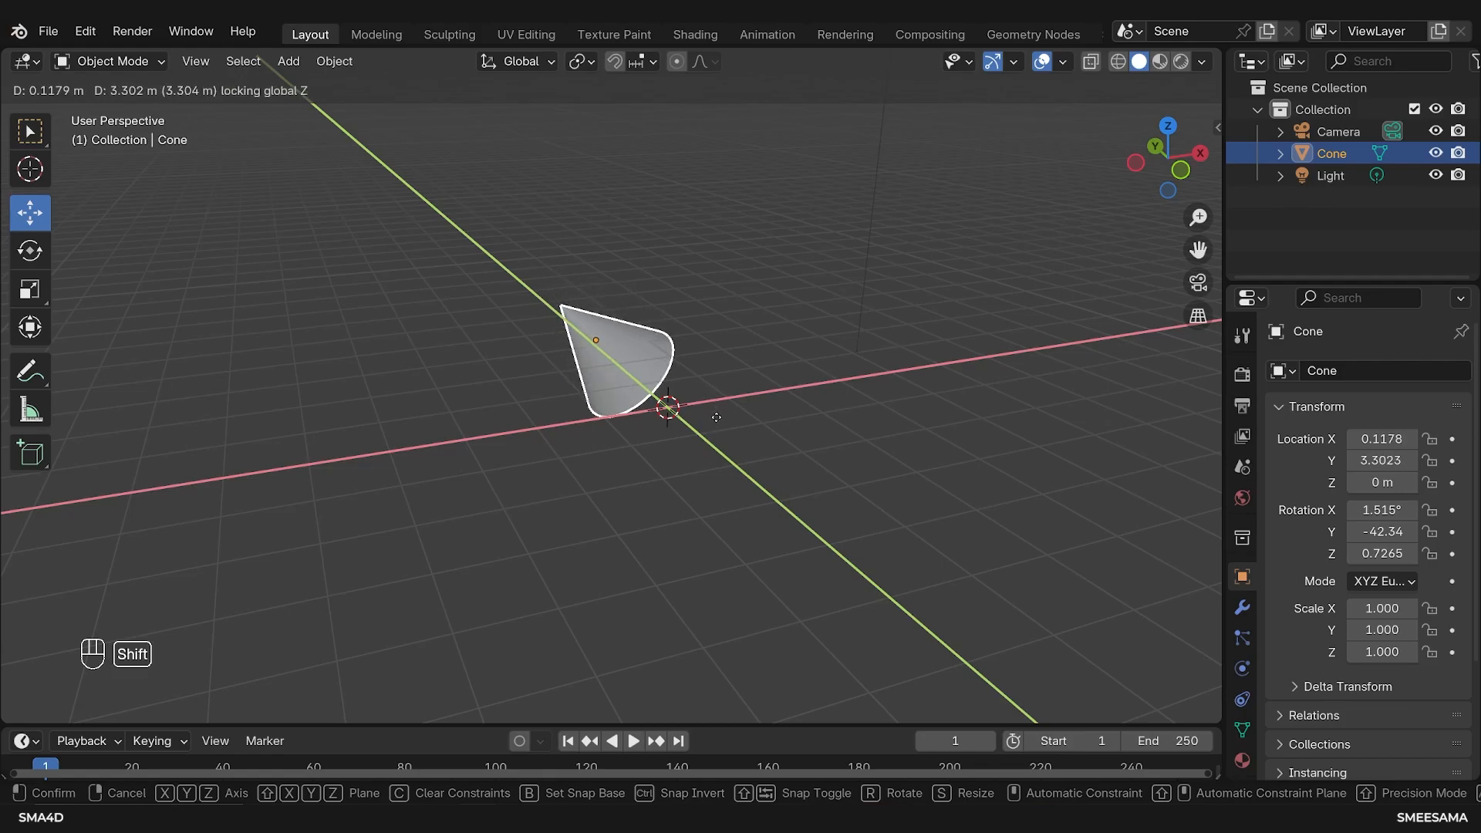
key("shift+z")
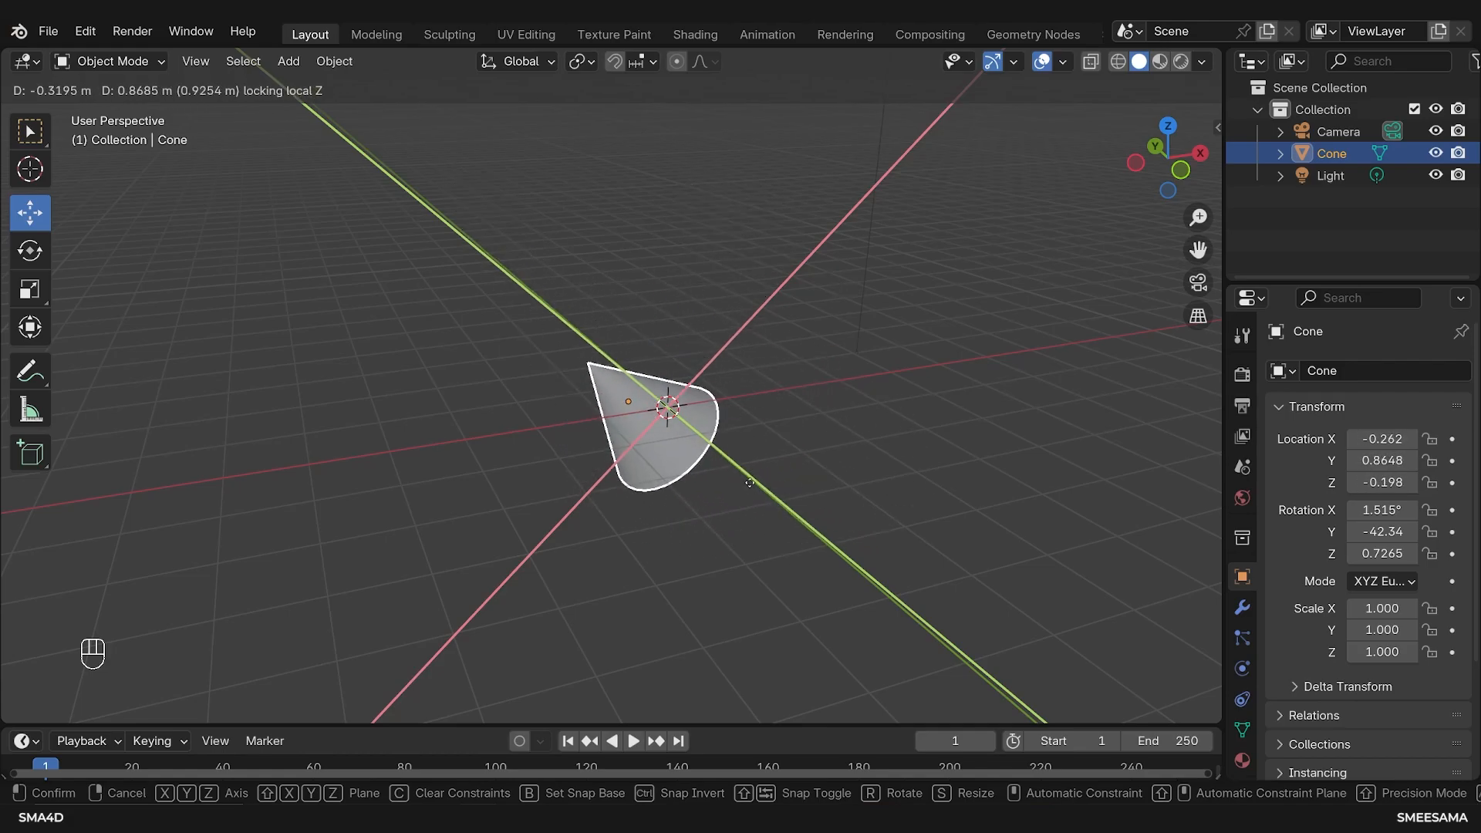
right_click(789, 492)
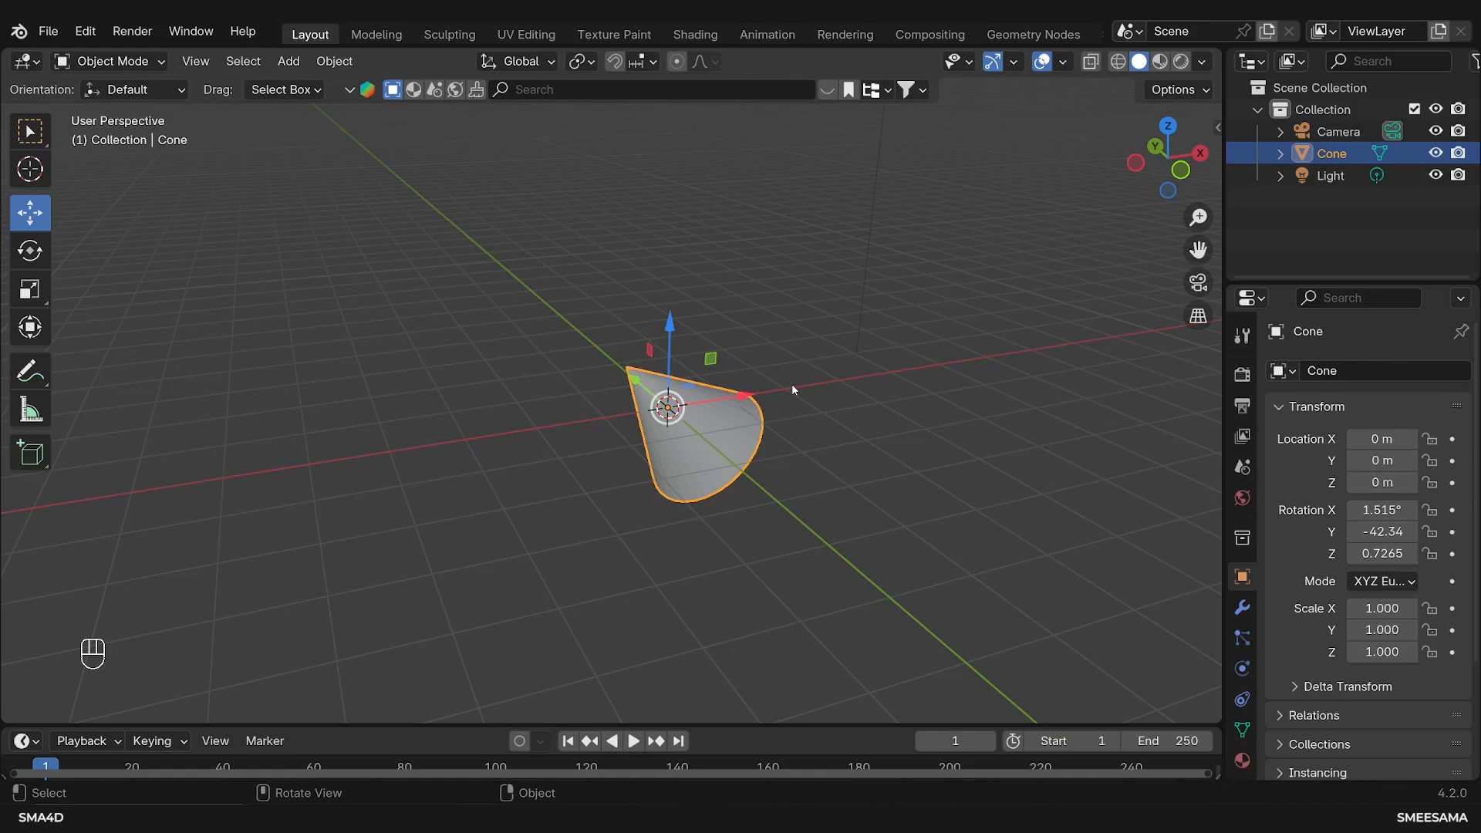
Step: Undo back to the upright cone and rotate it freely to about X -24°, Y -35° and Z 25°
key("ctrl+shift+z")
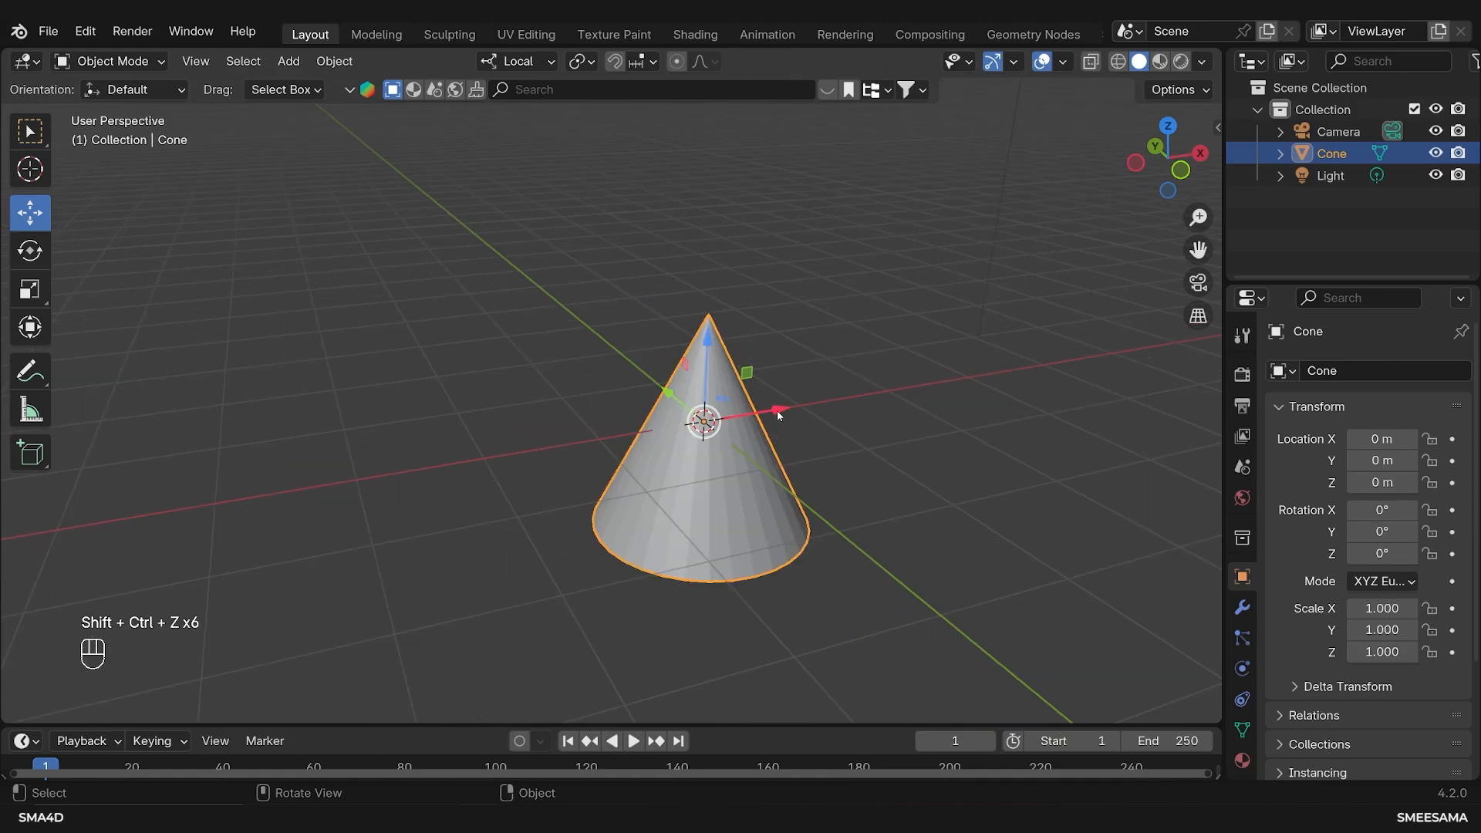
middle_click_drag(699, 405, 655, 399, "shift")
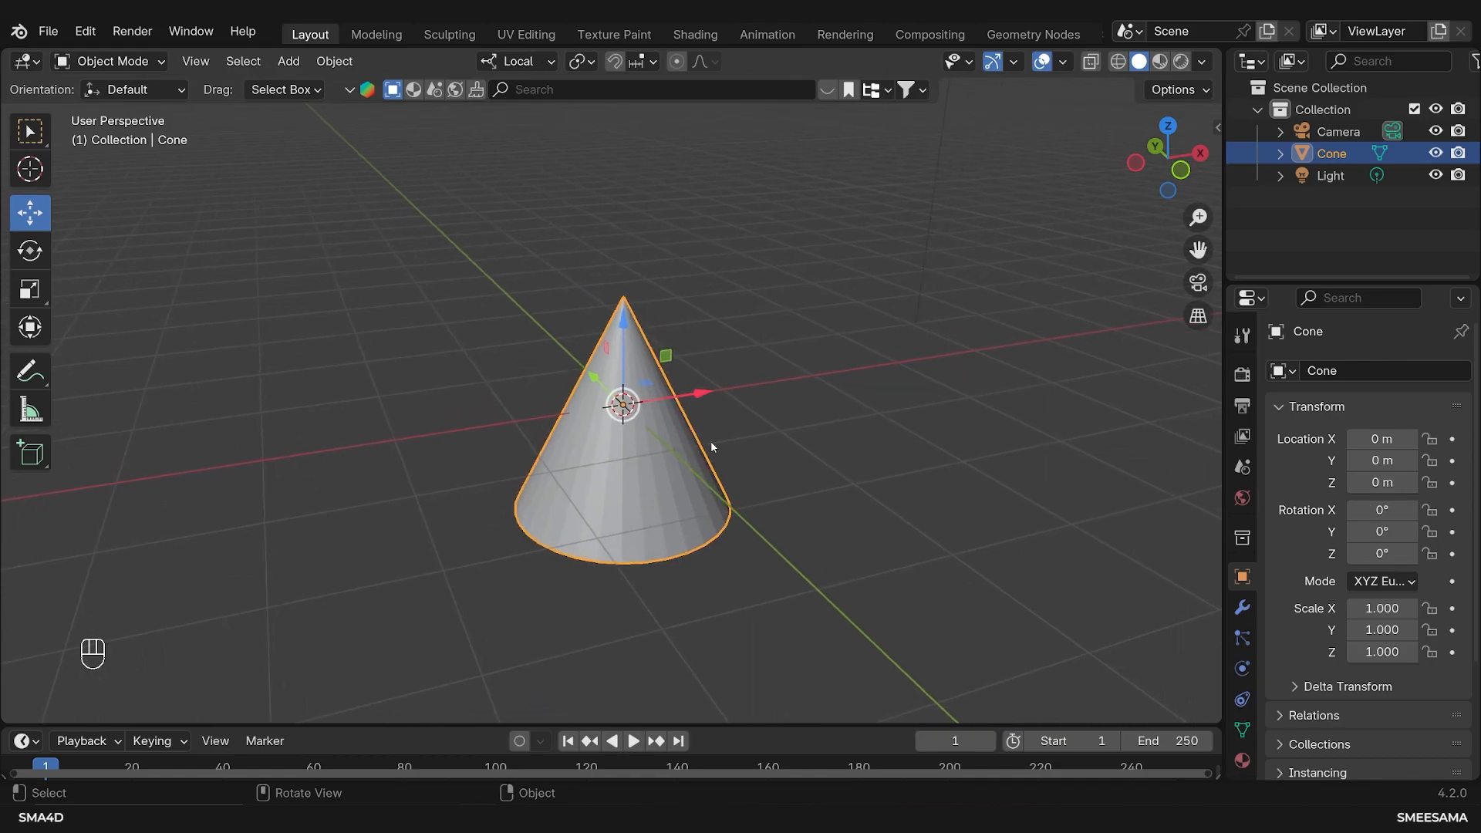
key("r")
left_click(701, 378)
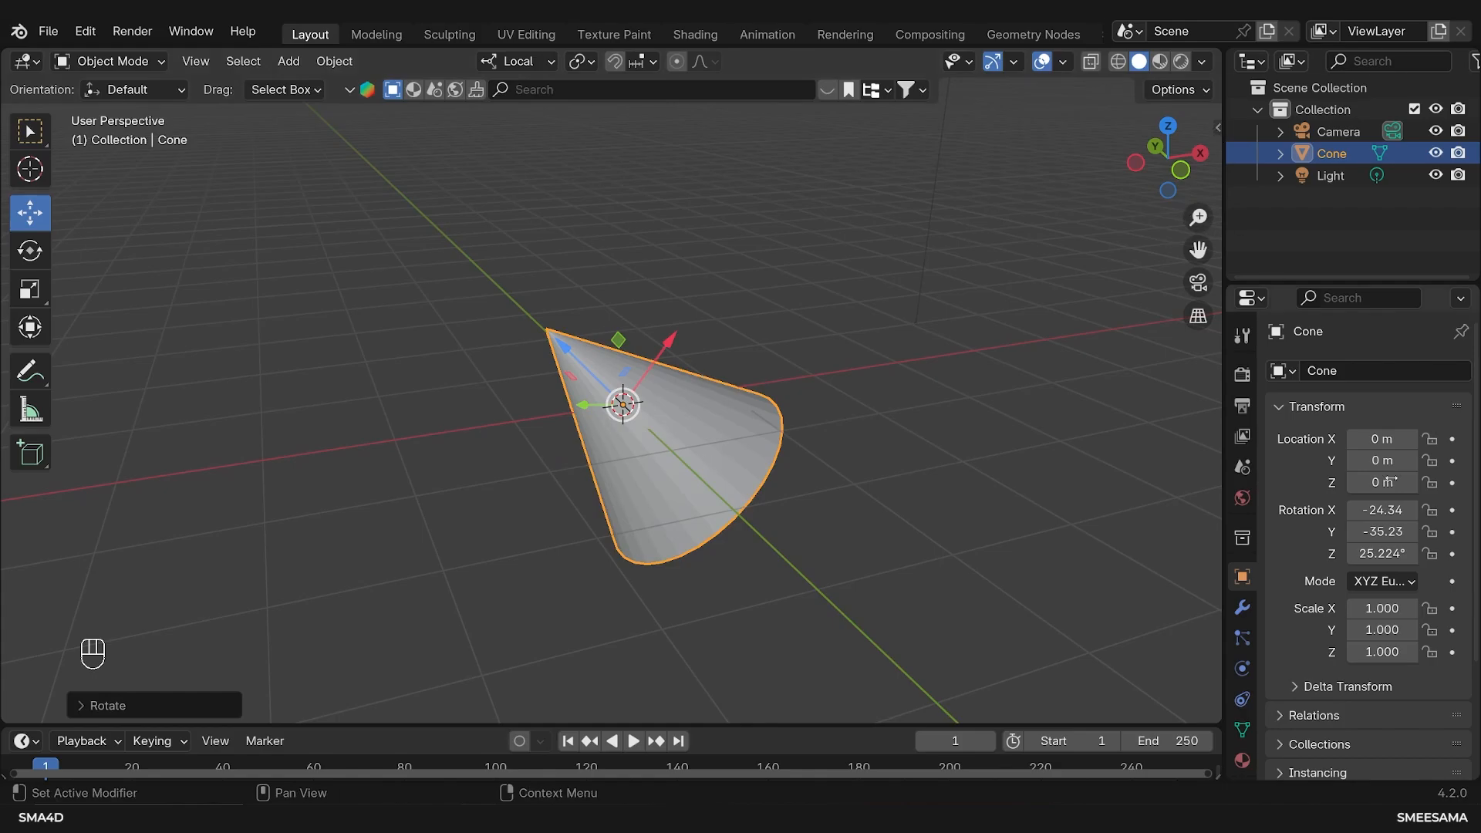
Step: Show the cone's item transform values beside the viewport and undo its object-mode rotation
left_click(1213, 128)
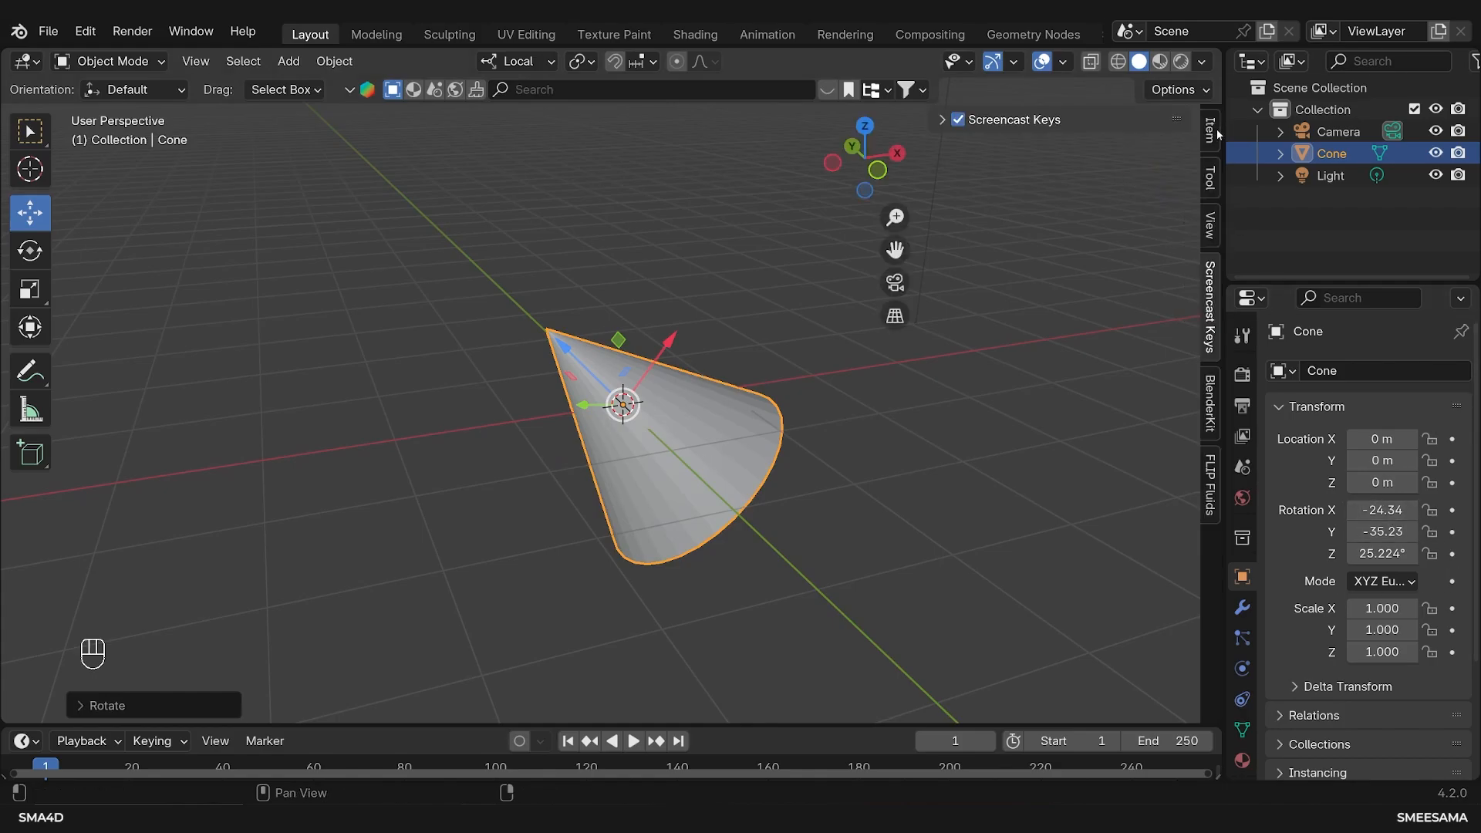
left_click(1210, 131)
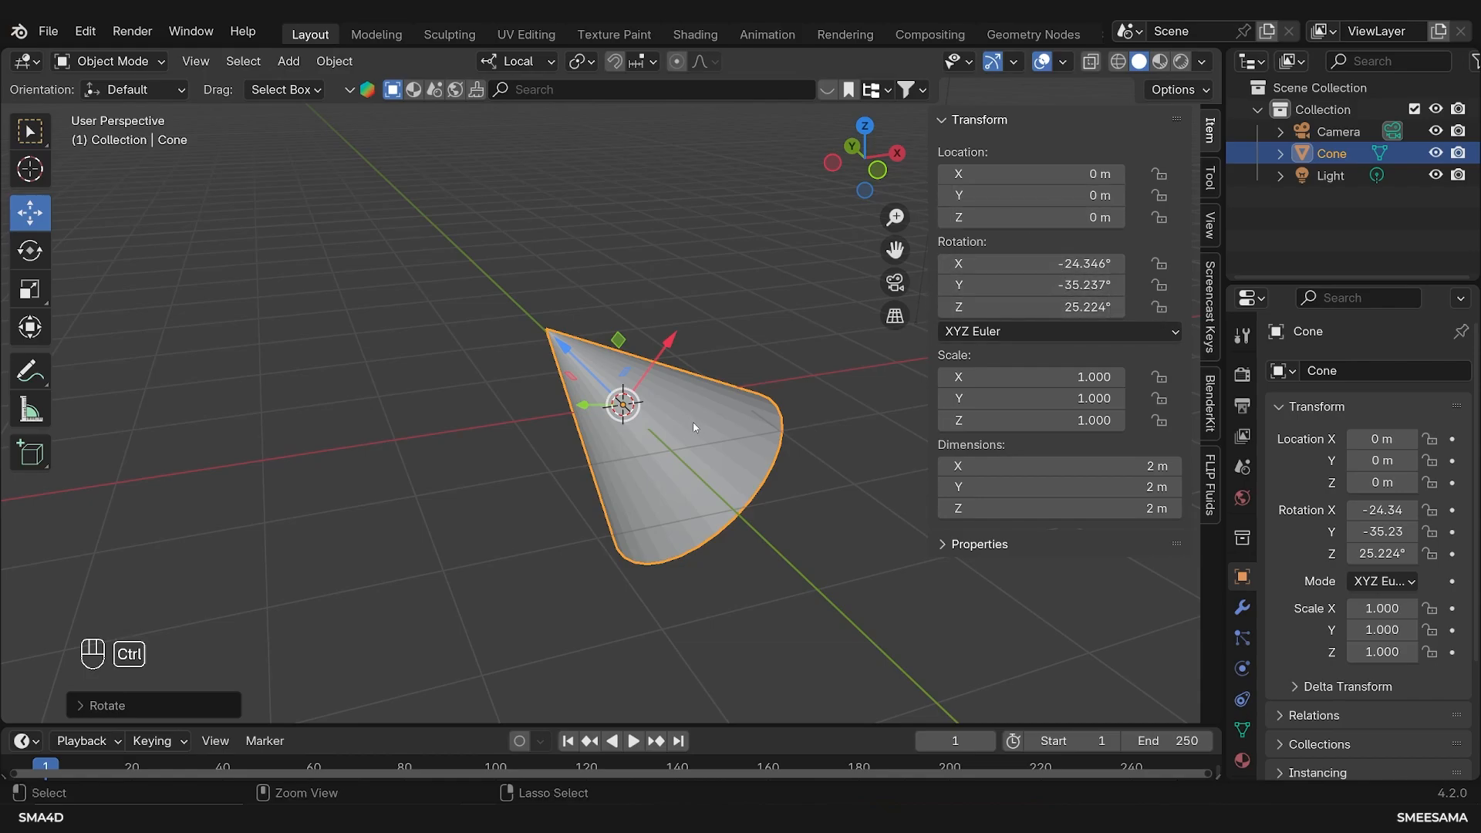
key("ctrl+z")
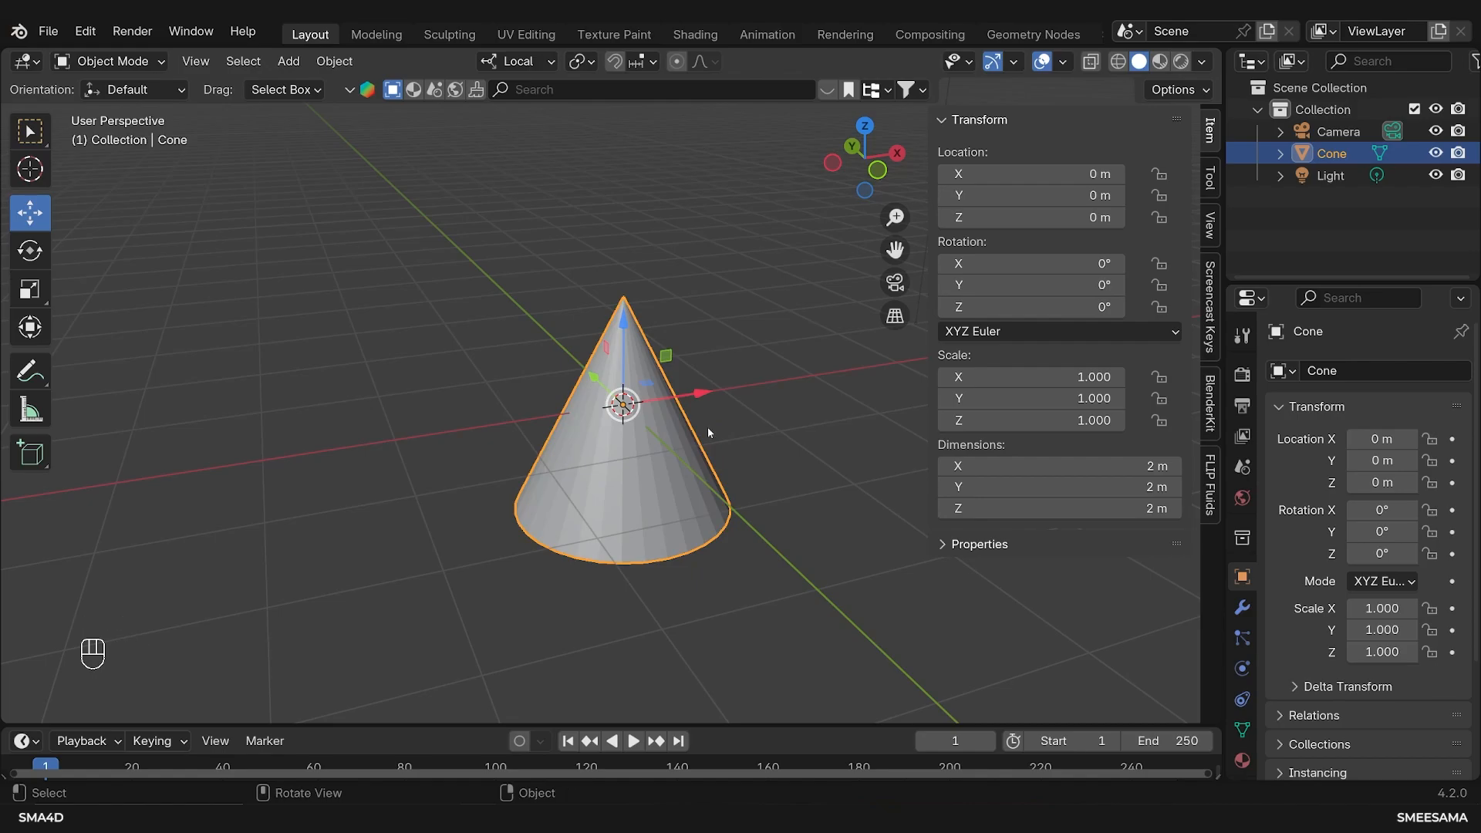
Step: Tilt all of the upright cone's geometry freely in Edit Mode and return to Object Mode
key("Tab")
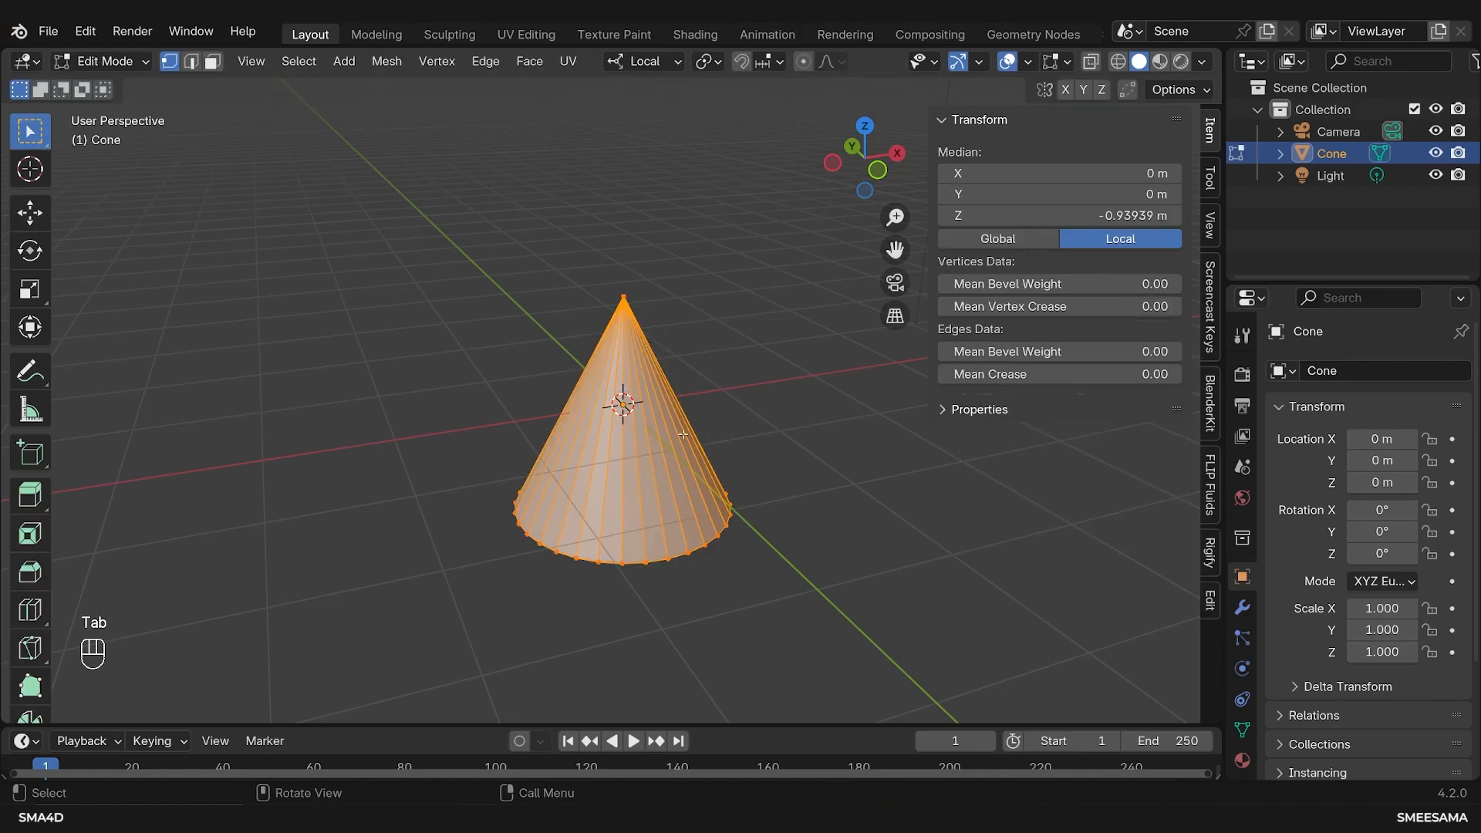
key("r")
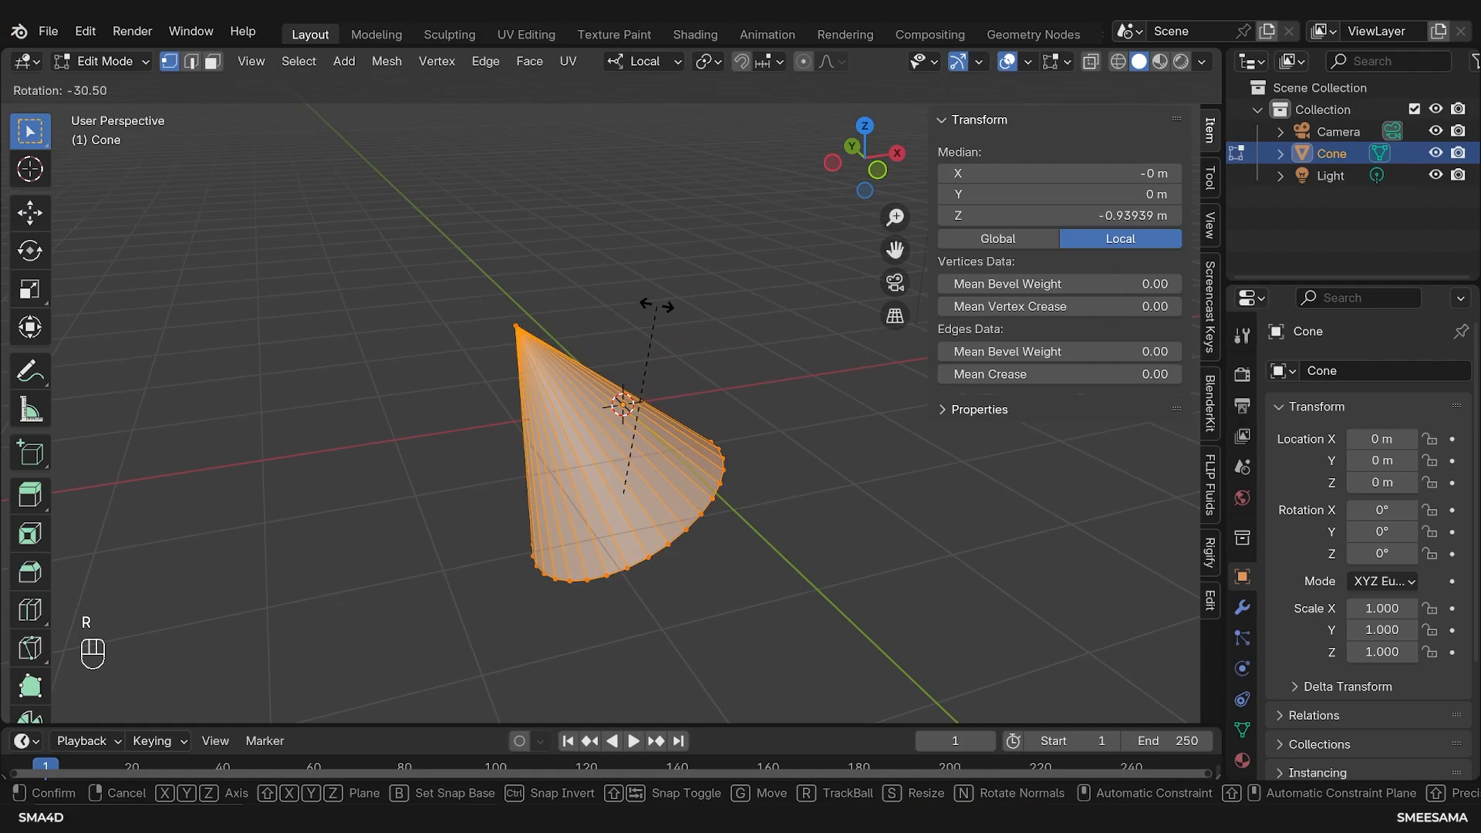
left_click(622, 252)
key("Tab")
key("Tab")
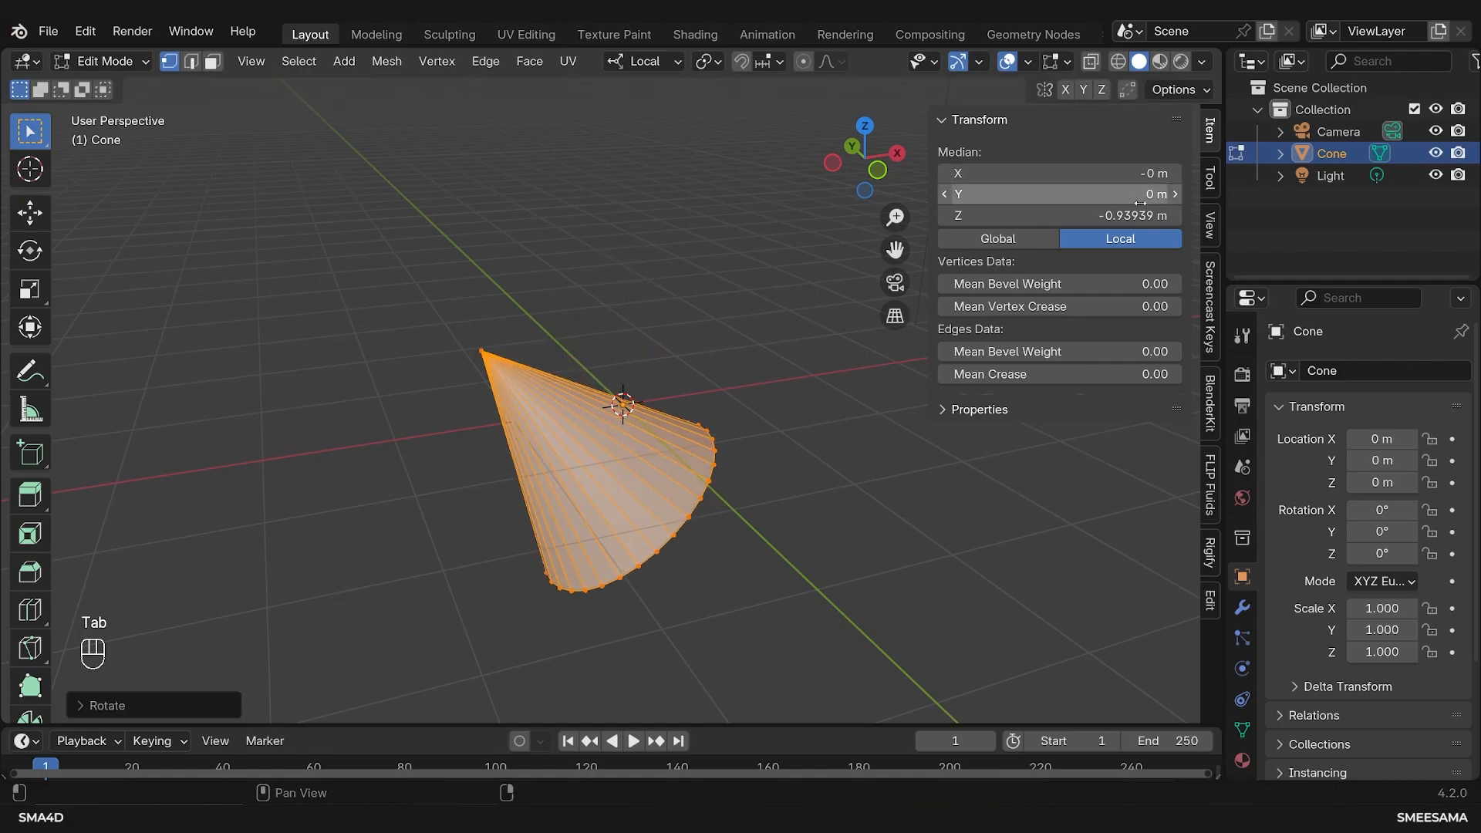
key("Tab")
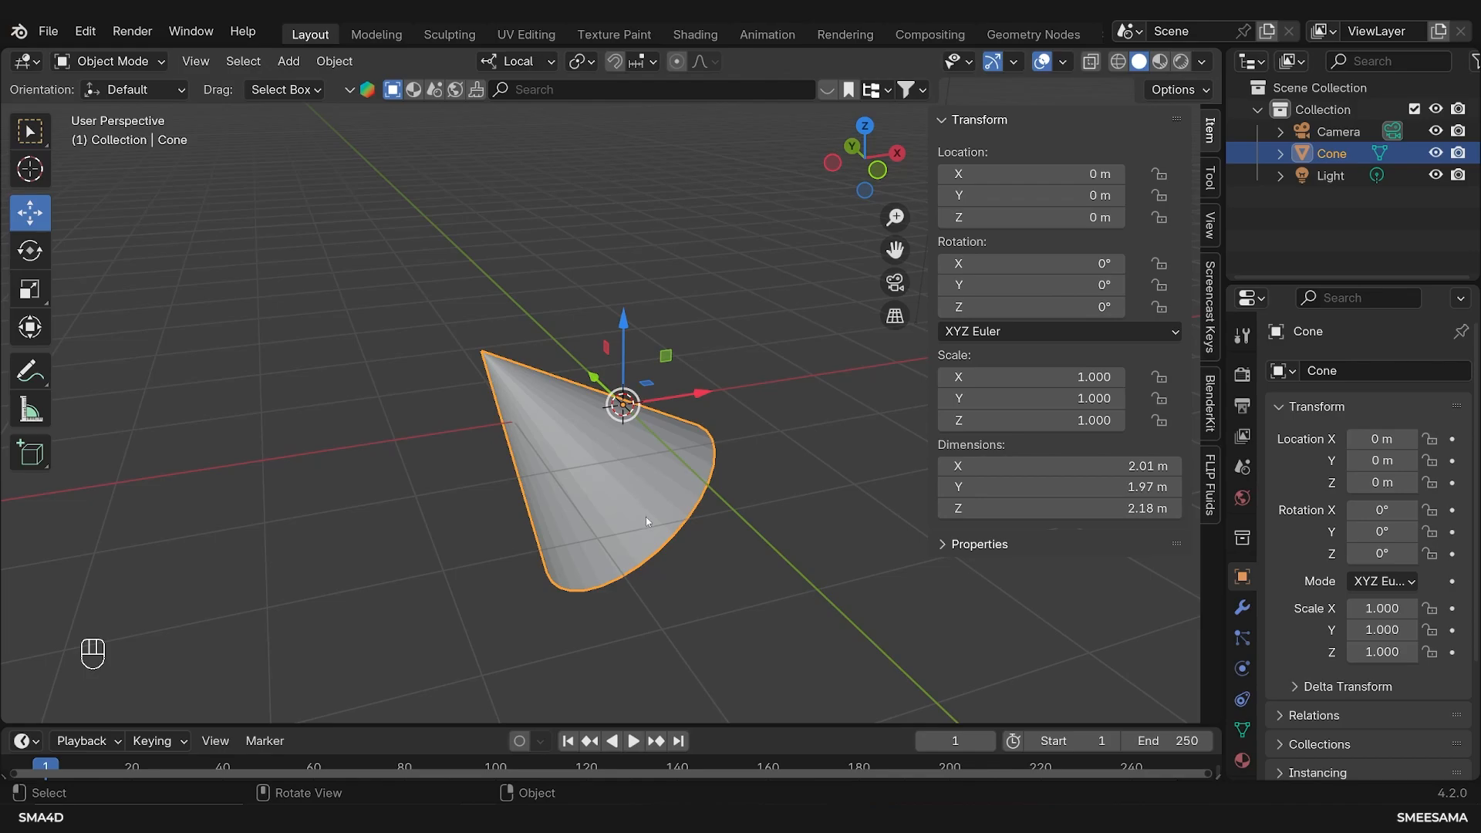
Step: Compare the cone's axes in Global and Local transform orientation, and leave the orientation set to Global
left_click(519, 62)
left_click(475, 135)
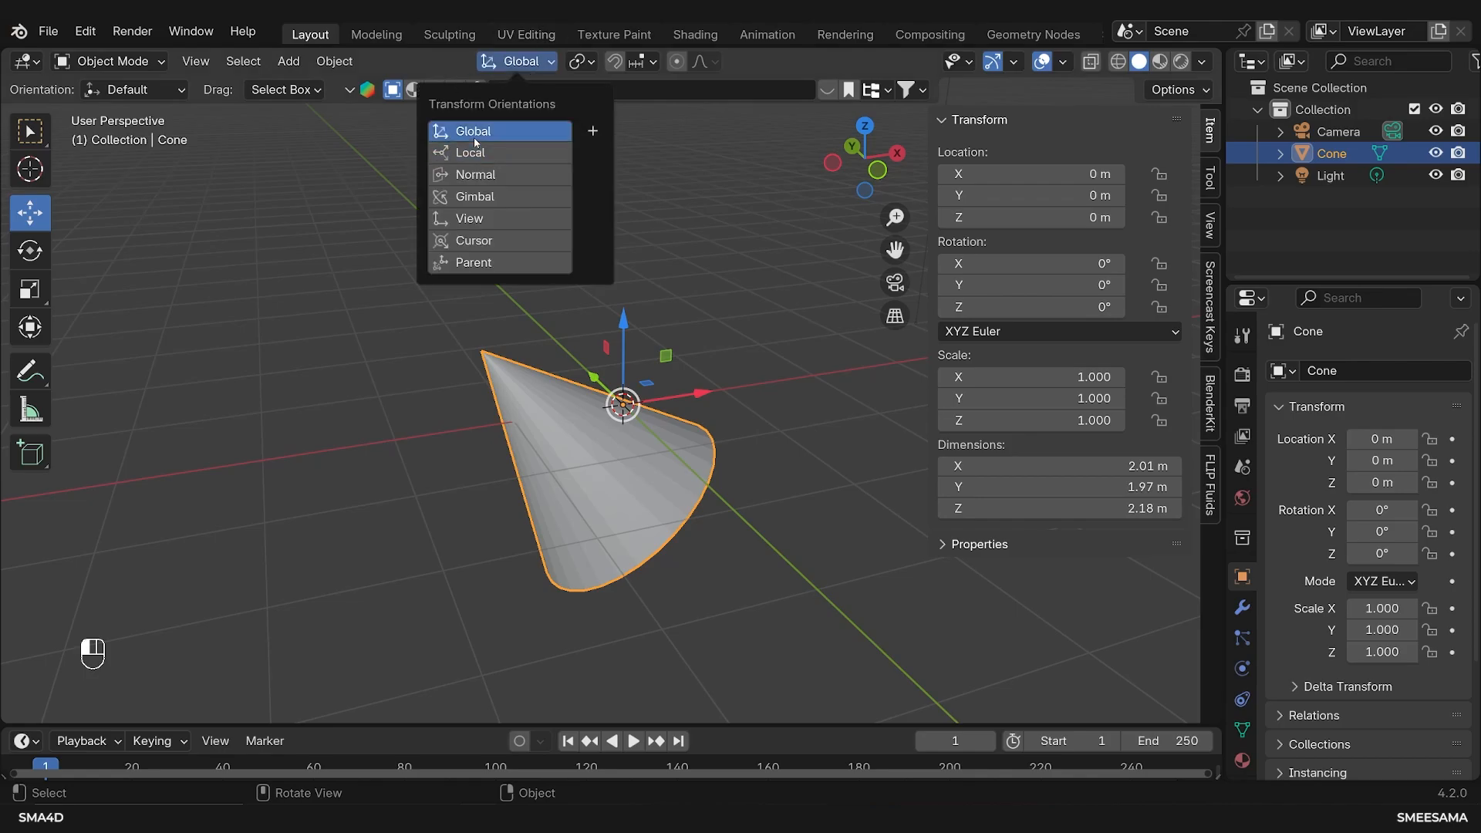
left_click(498, 155)
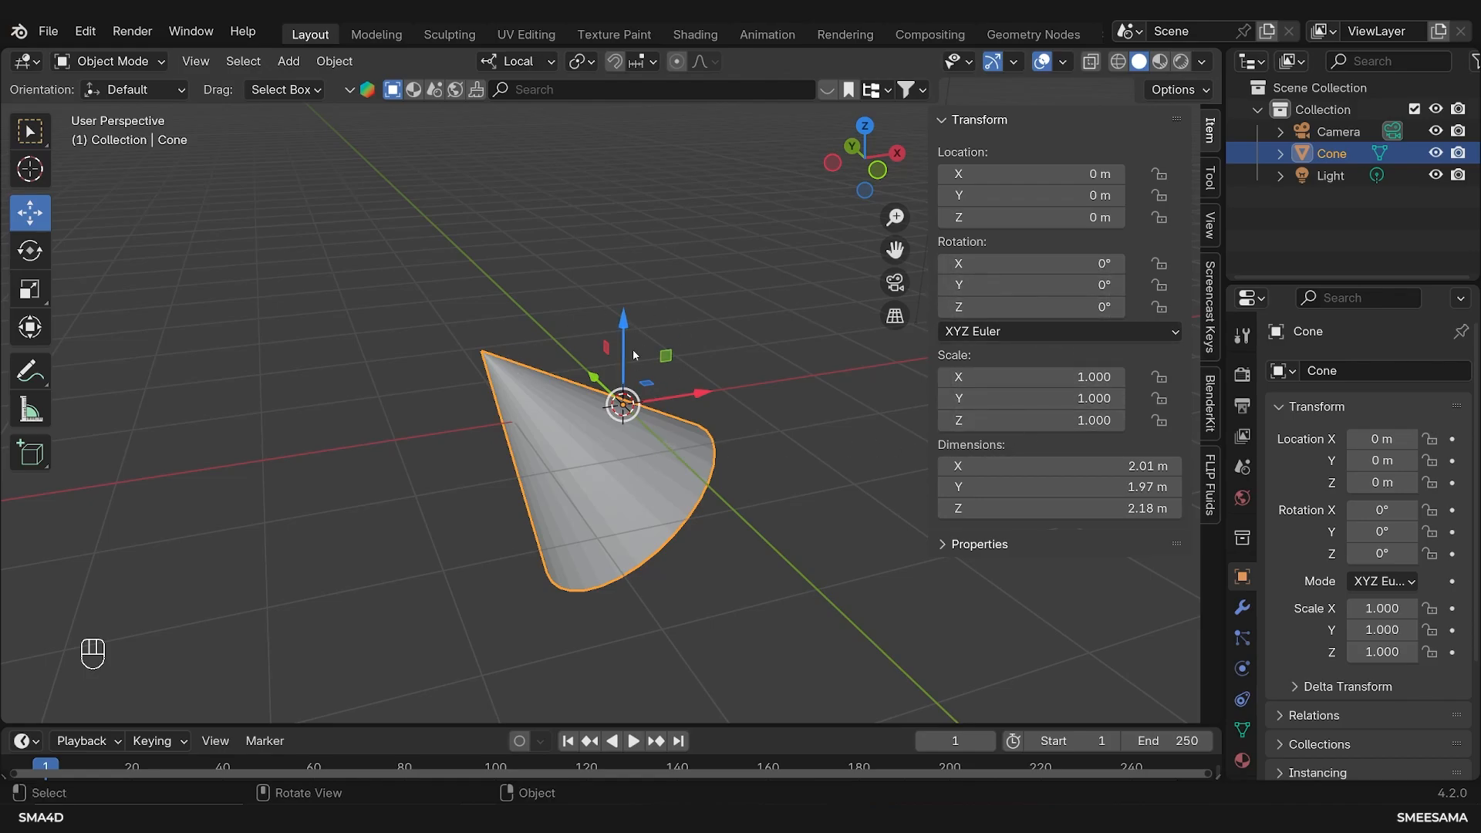
left_click(515, 61)
left_click(509, 134)
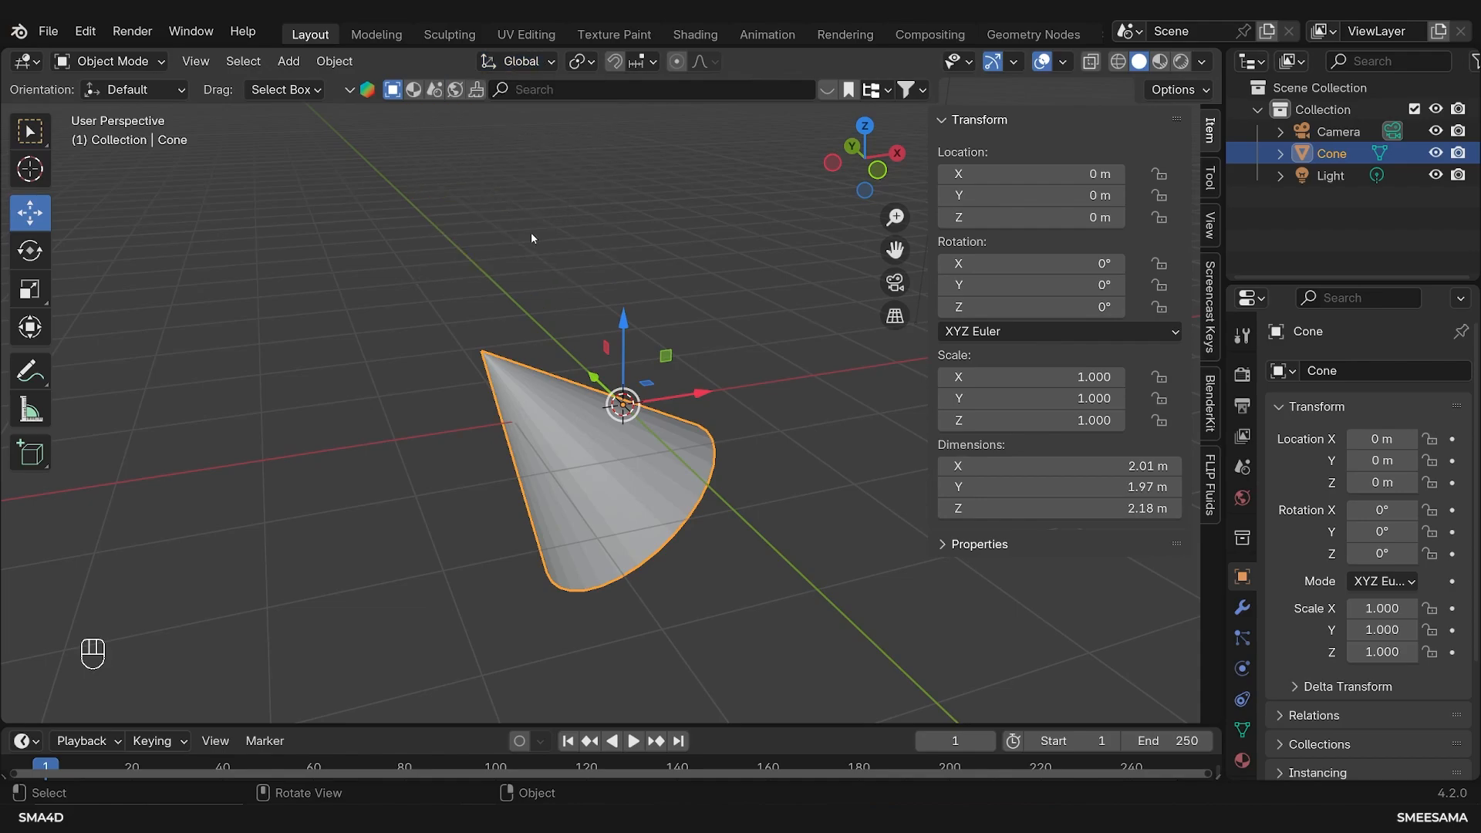